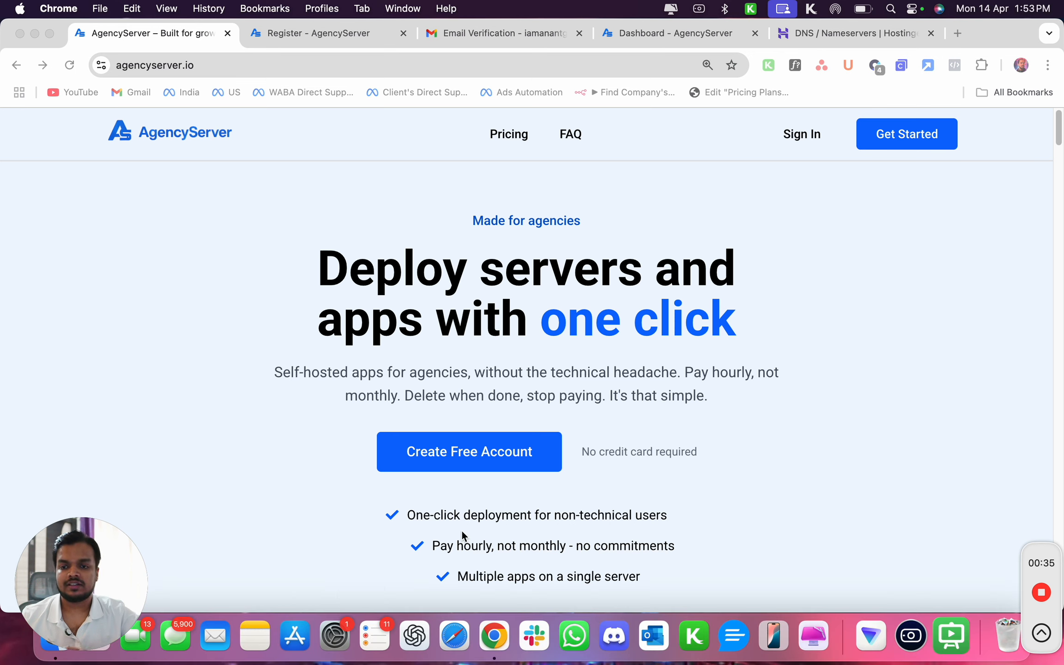
# Look through the landing page, registration form, verification email and dashboard tabs.
pyautogui.click(768, 298)
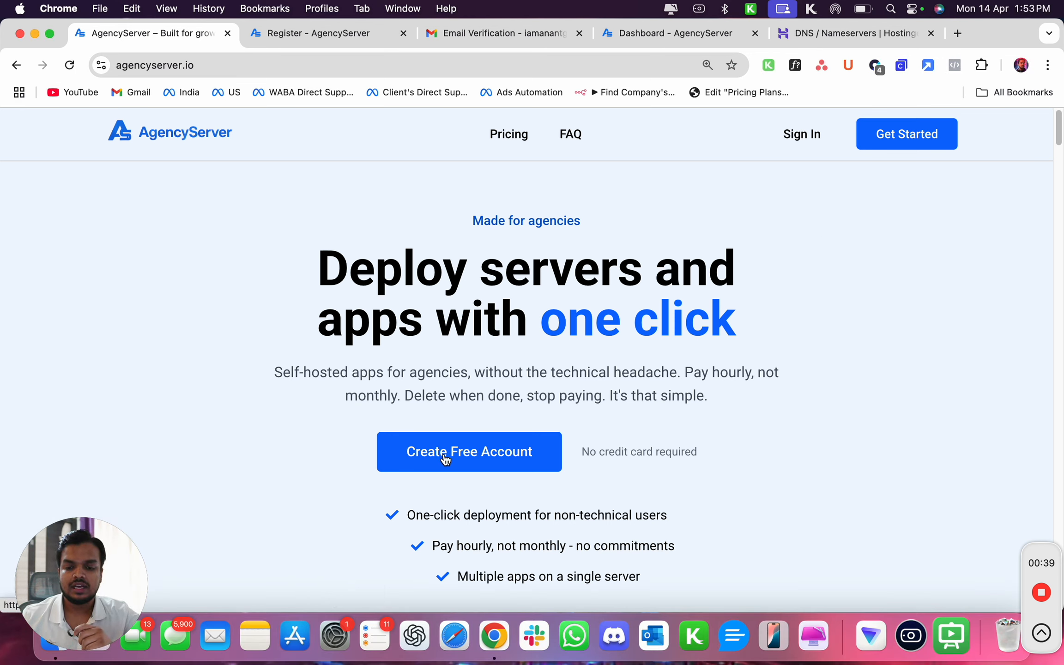
pyautogui.click(318, 30)
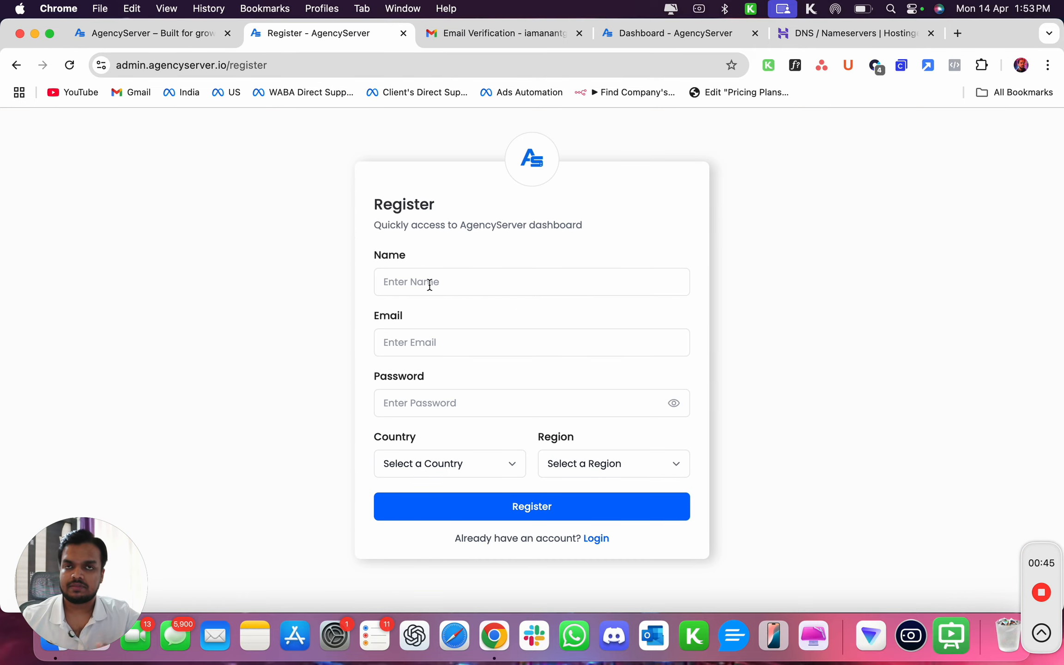
pyautogui.click(495, 35)
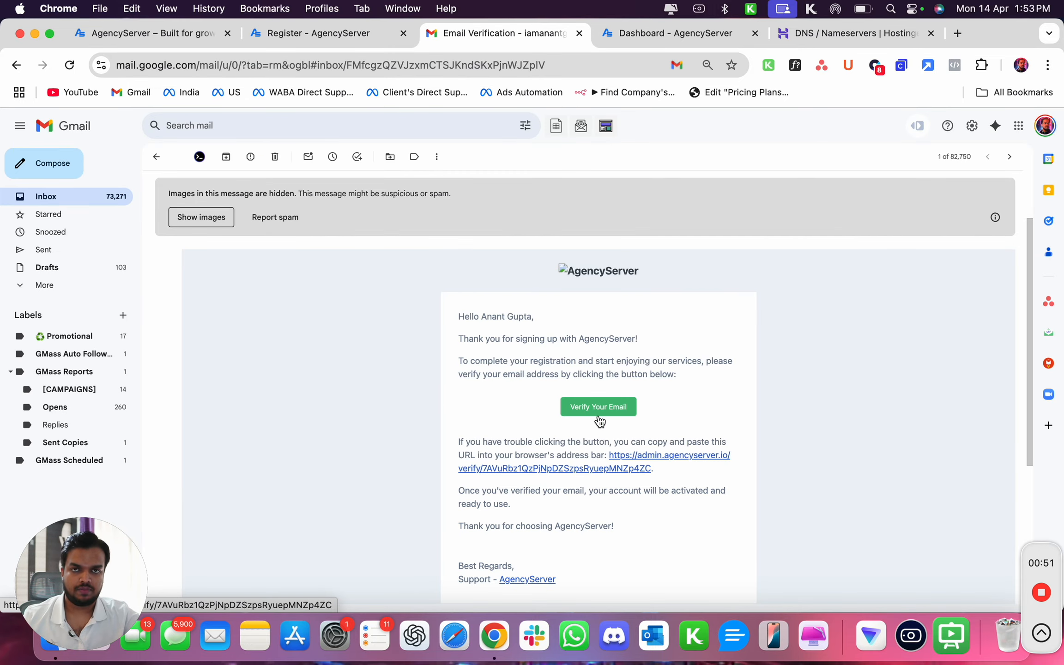
pyautogui.click(620, 33)
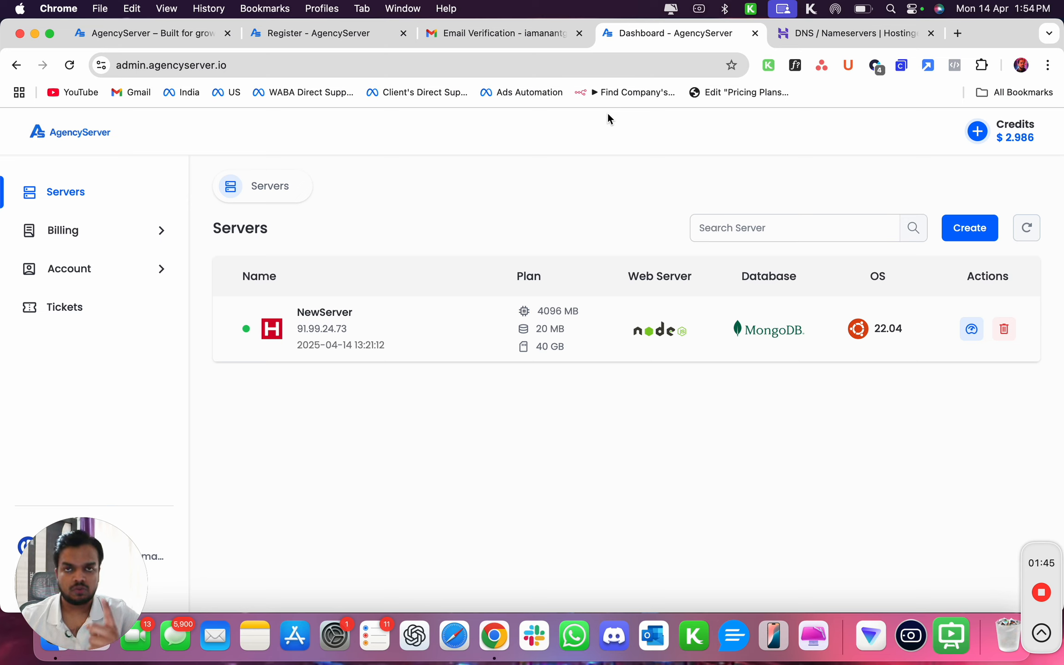
# Open the billing wallet and start adding $10 of credits through checkout.
pyautogui.click(44, 251)
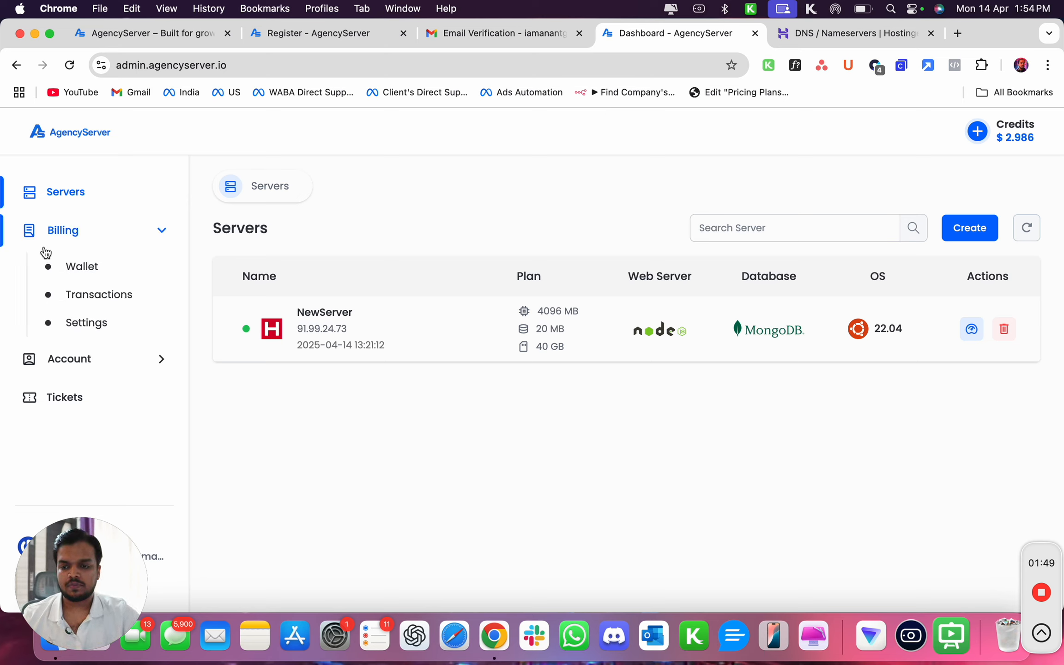
pyautogui.click(68, 270)
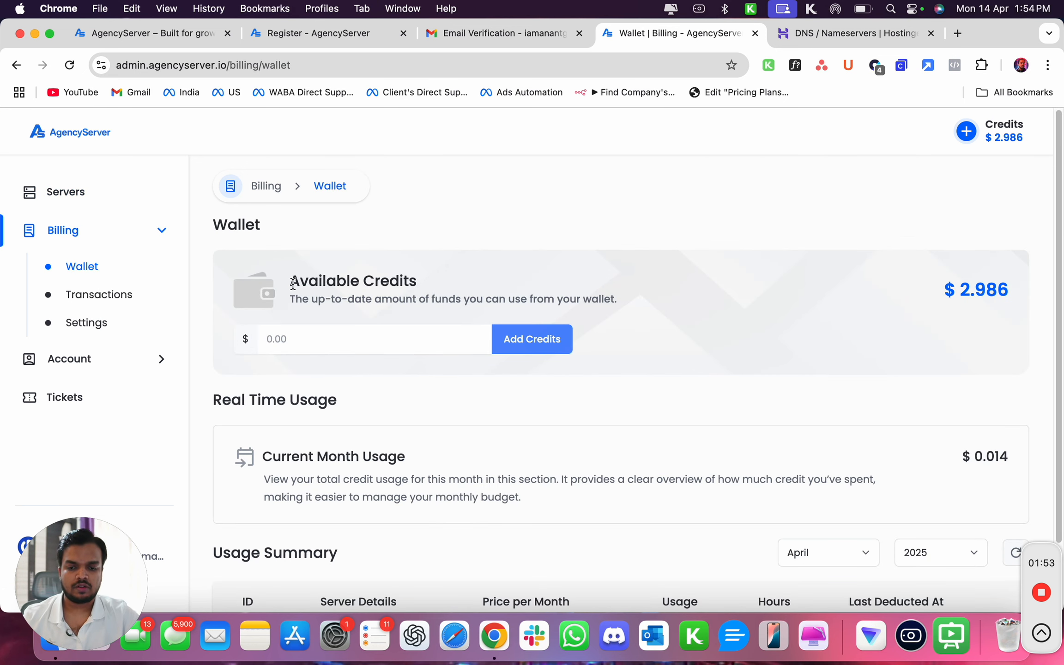
pyautogui.moveTo(291, 279); pyautogui.dragTo(327, 277)
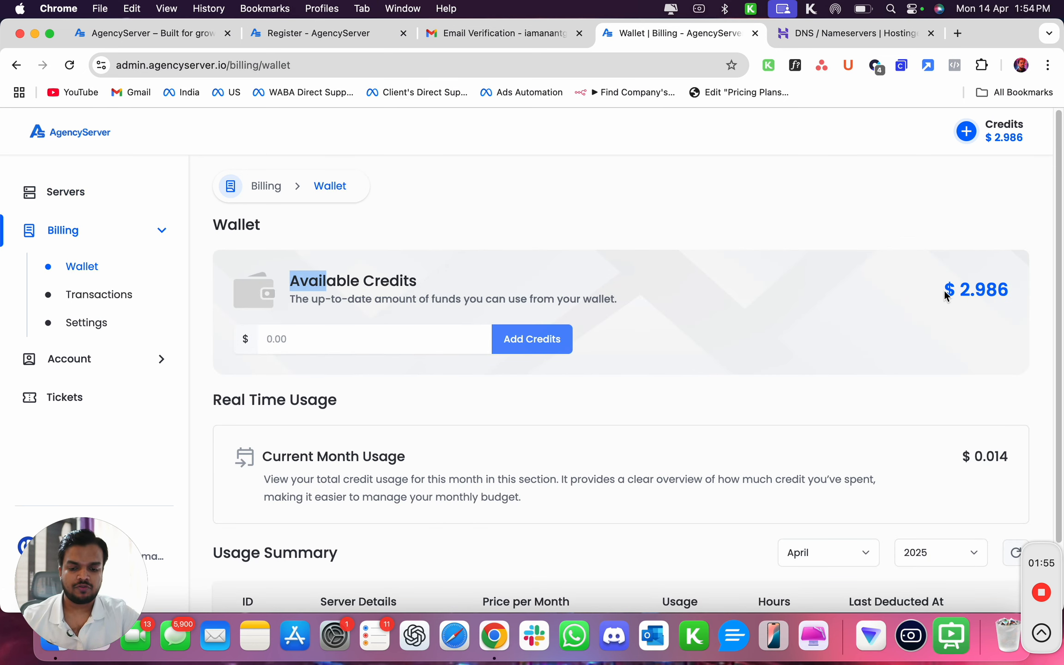
pyautogui.scroll(-2, 945, 291)
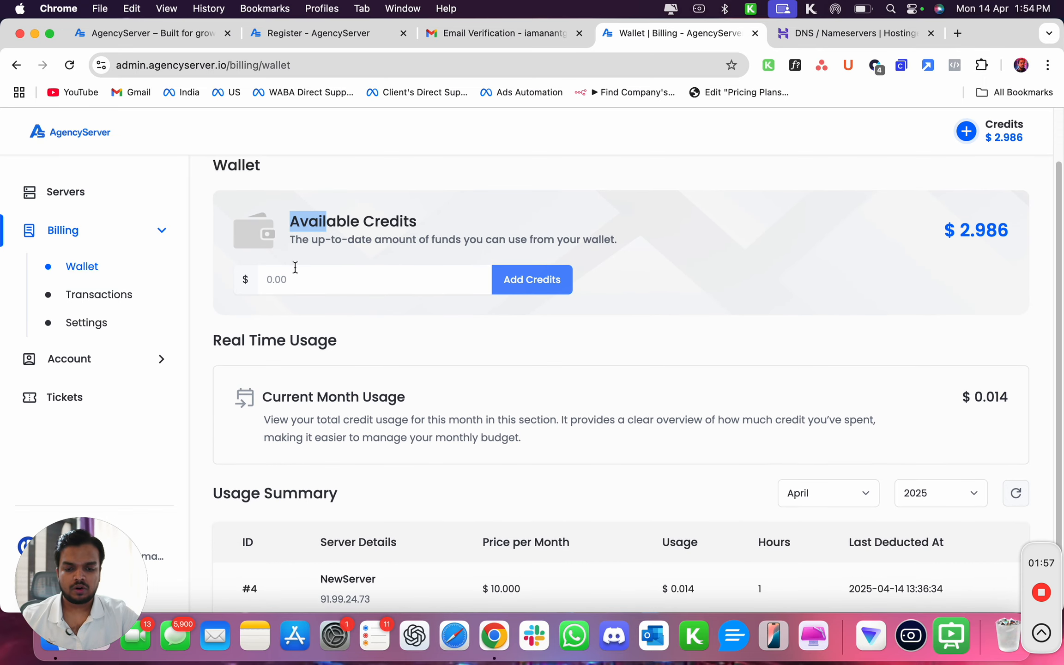
pyautogui.click(314, 270)
pyautogui.write('10')
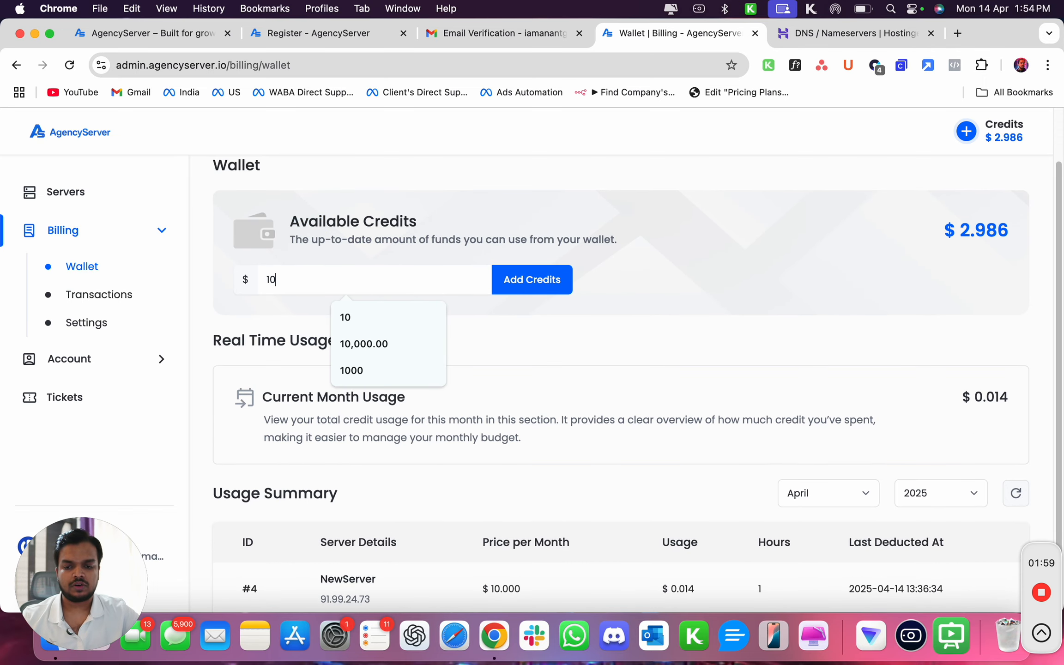
pyautogui.click(517, 277)
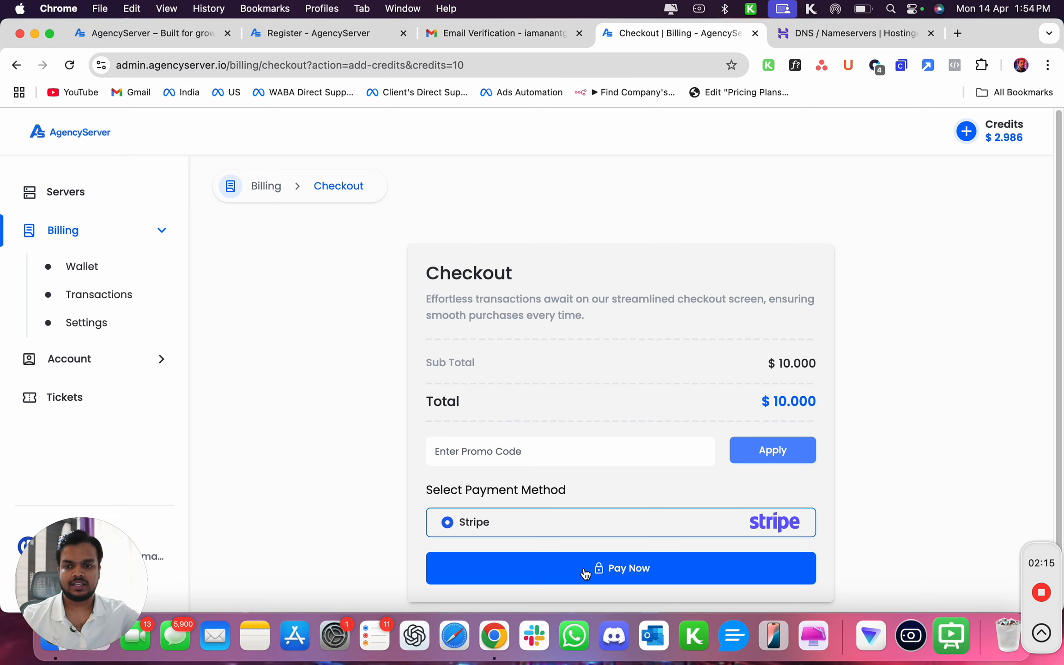
# Start creating a new server with Hetzner as the provider.
pyautogui.click(104, 200)
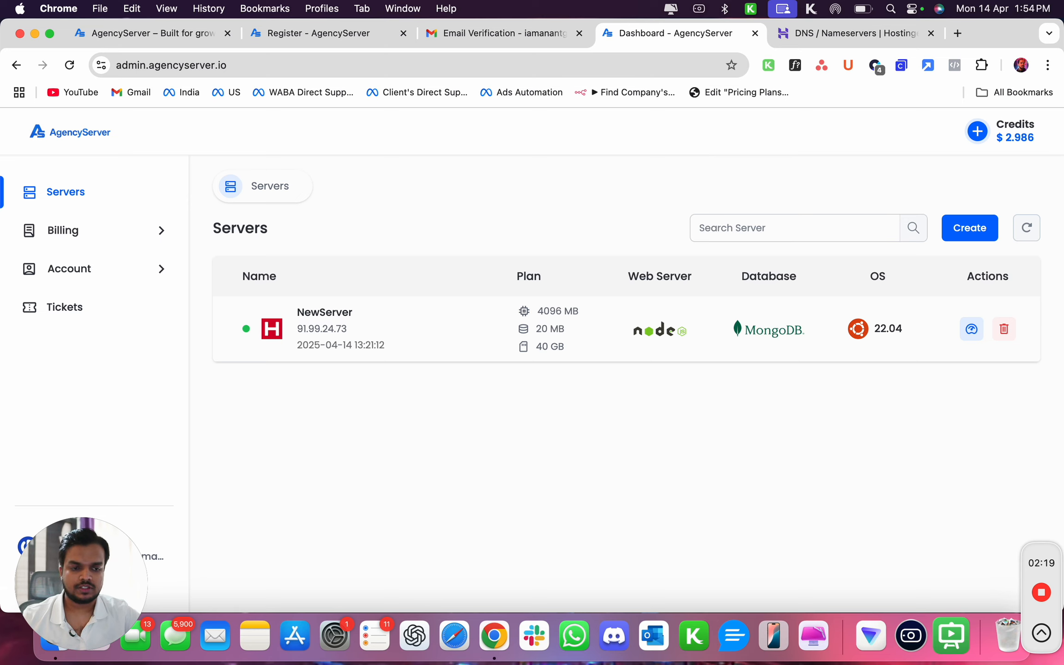
pyautogui.click(963, 235)
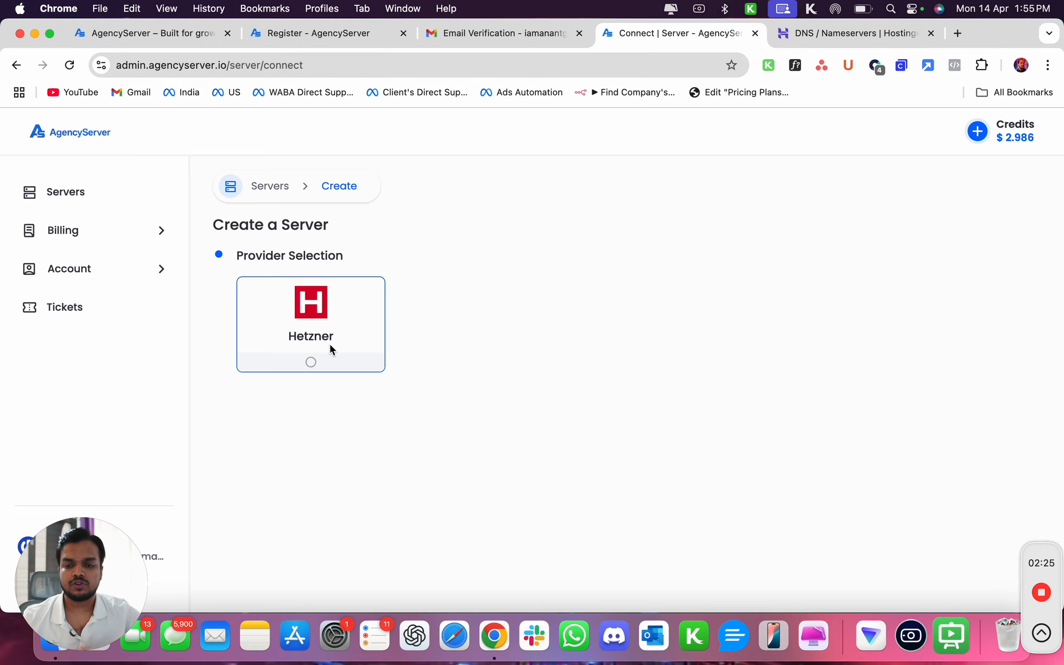
pyautogui.click(331, 349)
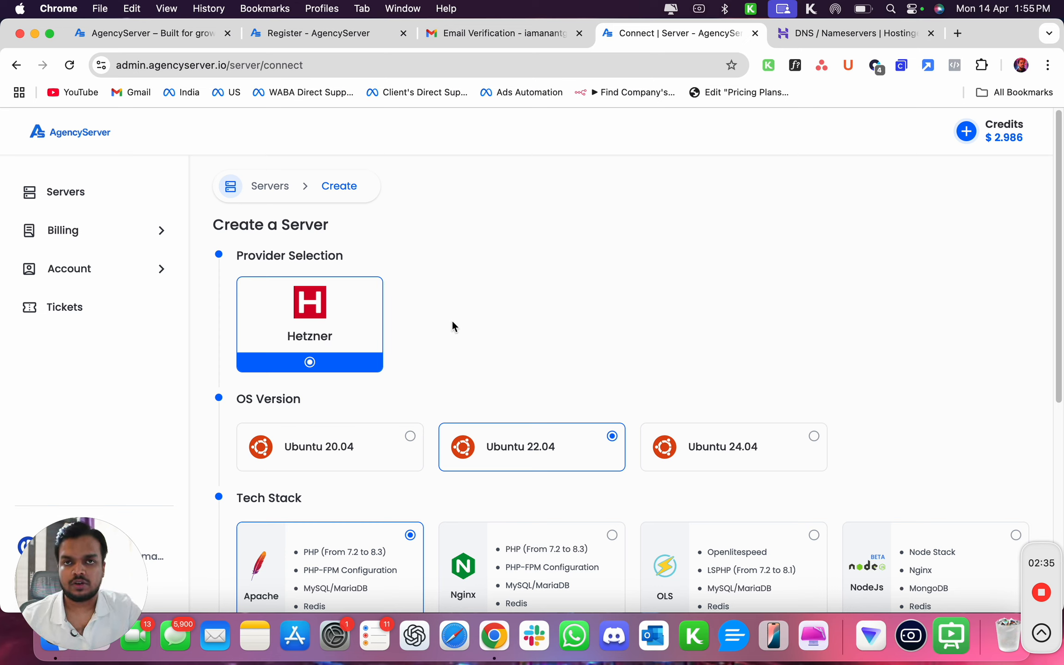
# Choose the NodeJs tech stack for the new server.
pyautogui.scroll(-3, 538, 374)
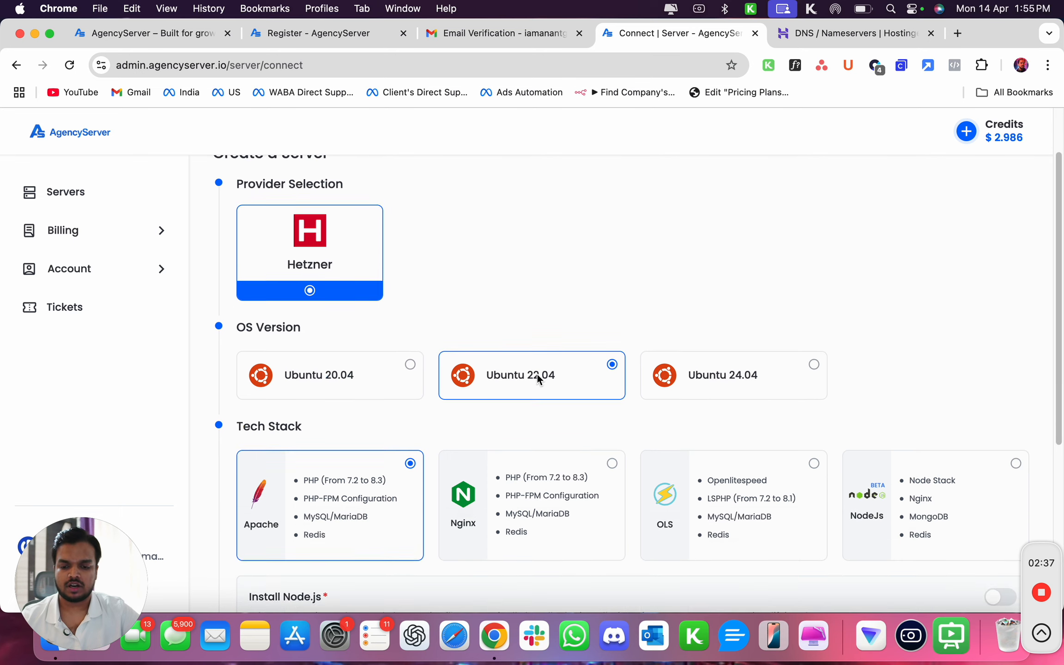
pyautogui.scroll(-3, 555, 421)
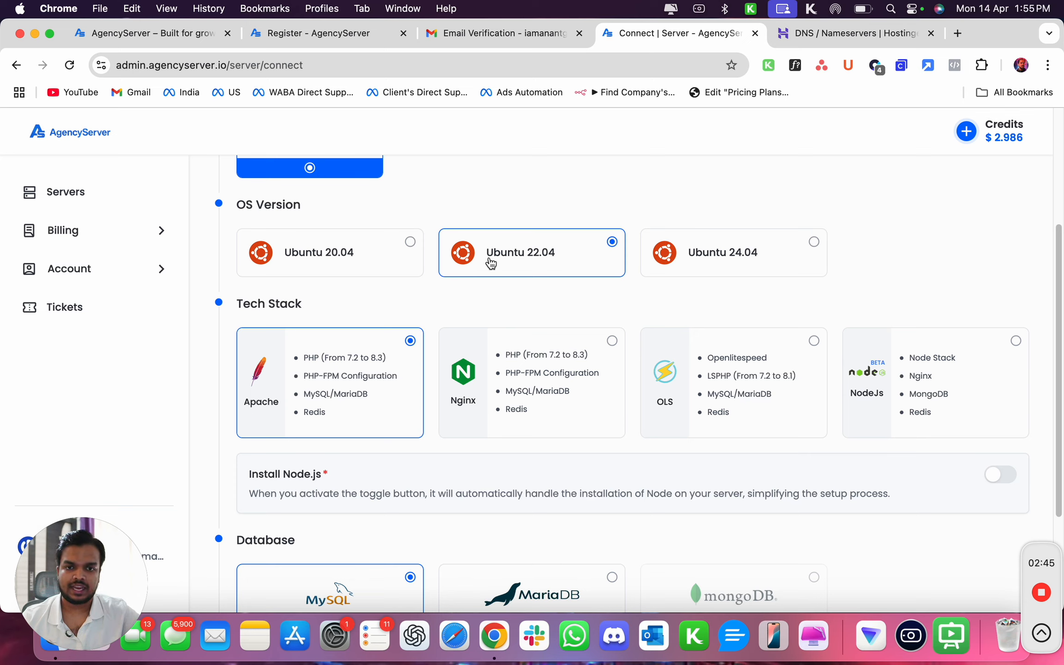
pyautogui.tripleClick(242, 305)
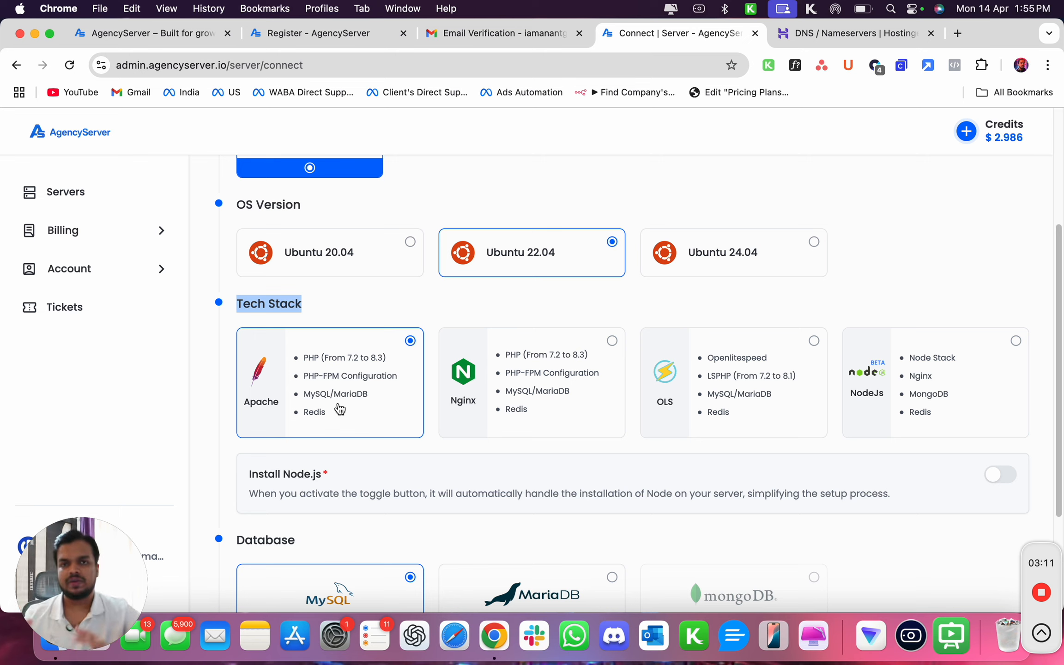
pyautogui.click(982, 350)
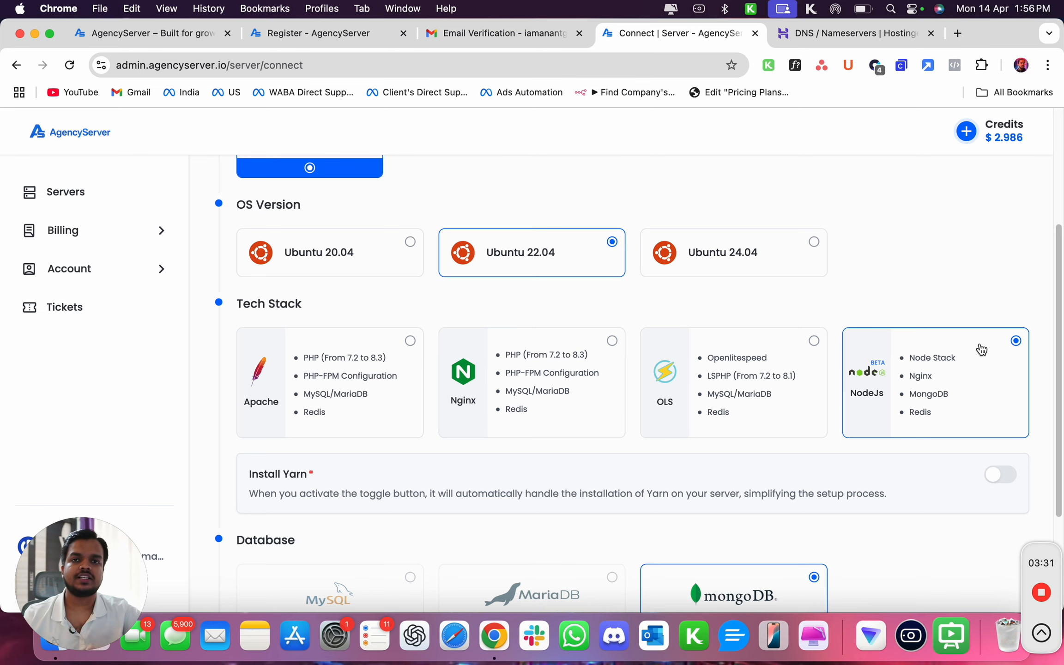
# Set the server location to Helsinki.
pyautogui.scroll(-3, 980, 349)
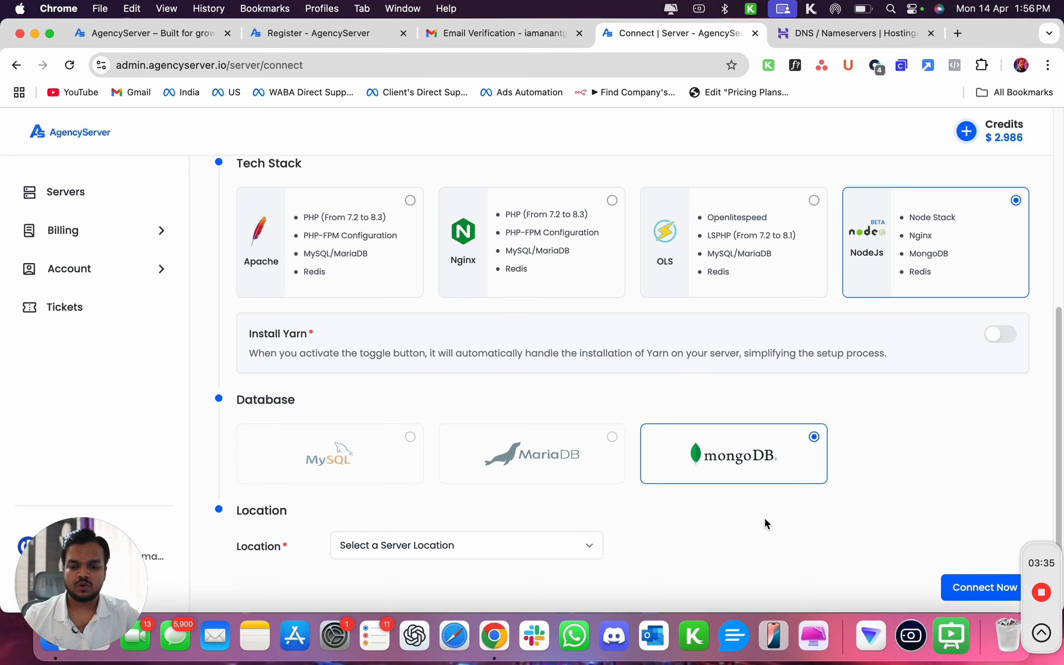
pyautogui.scroll(-1, 764, 517)
pyautogui.click(462, 528)
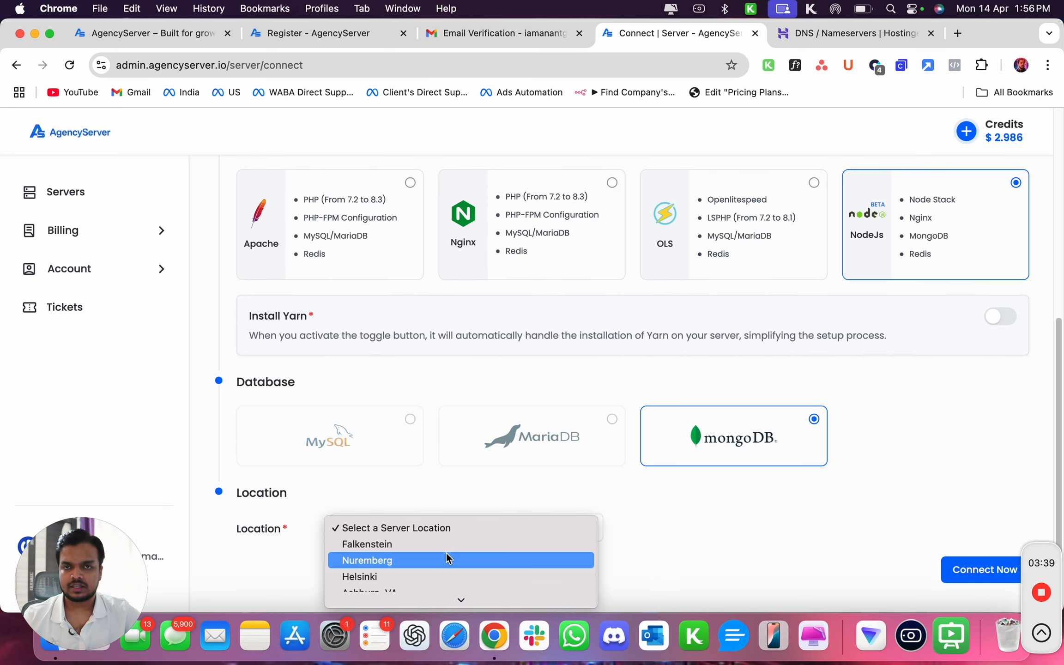
pyautogui.click(423, 575)
# Compare the Standard and Dedicated CPU server plan lists.
pyautogui.scroll(-3, 454, 459)
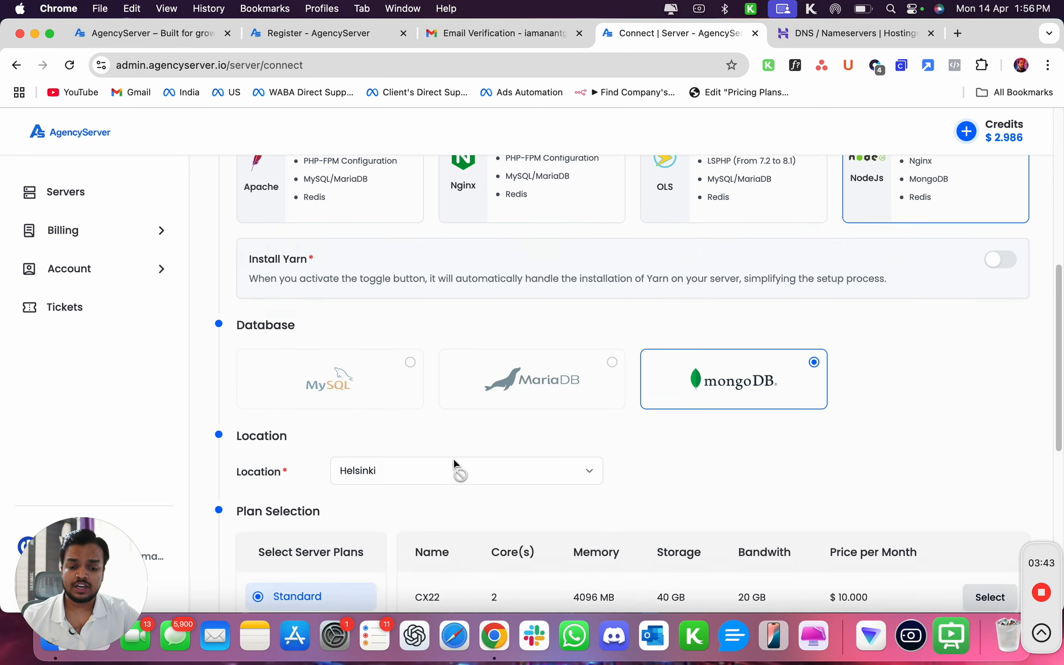
pyautogui.scroll(3, 537, 436)
pyautogui.scroll(-4, 538, 436)
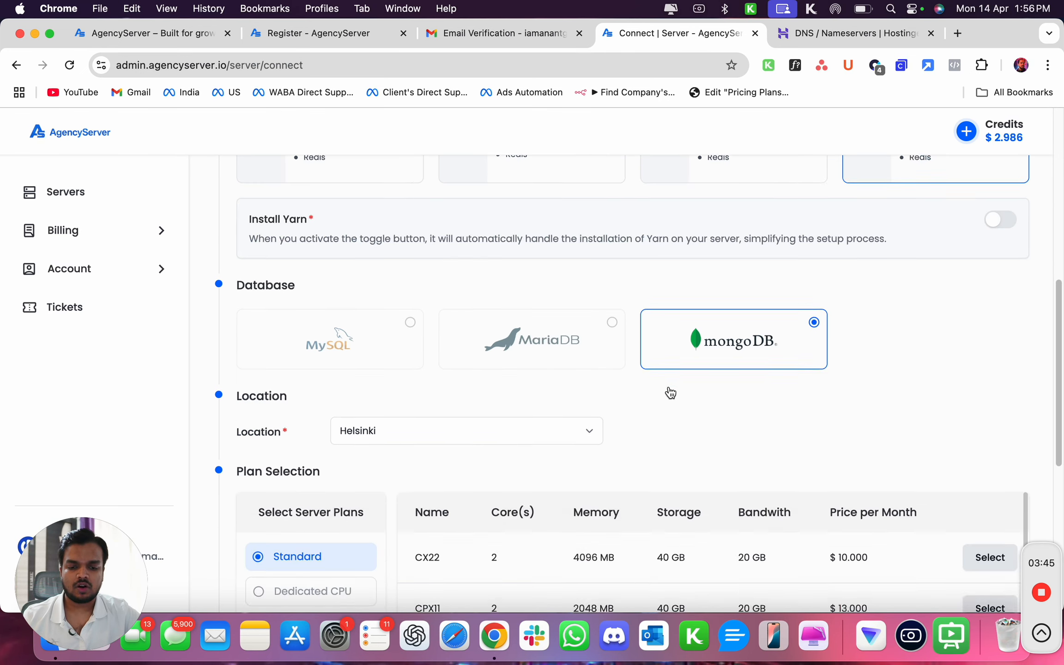
pyautogui.scroll(-2, 814, 358)
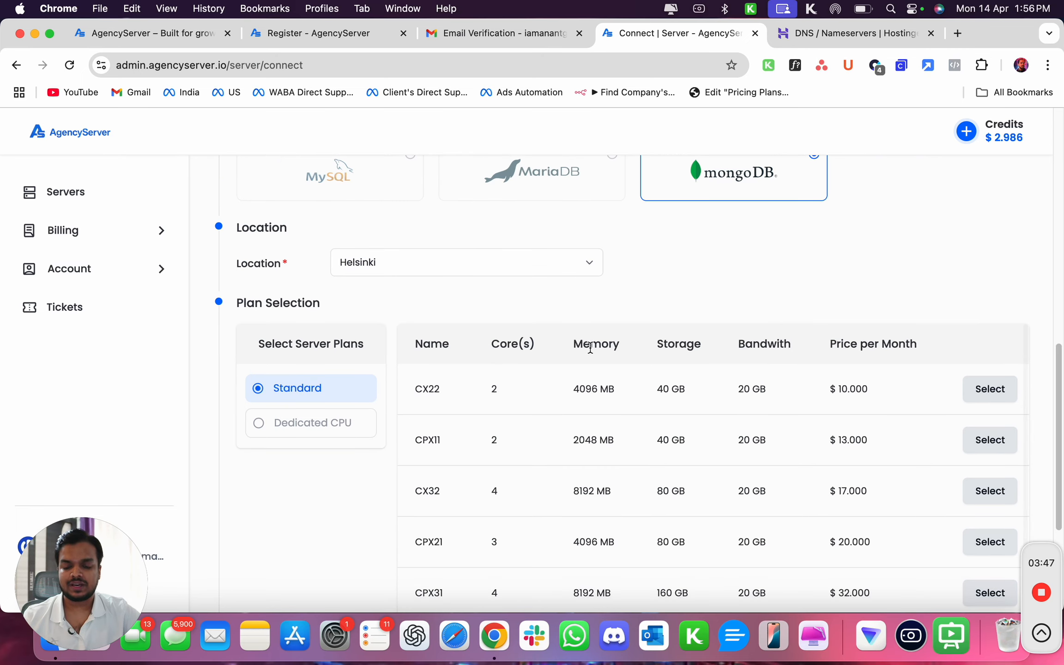
pyautogui.click(308, 430)
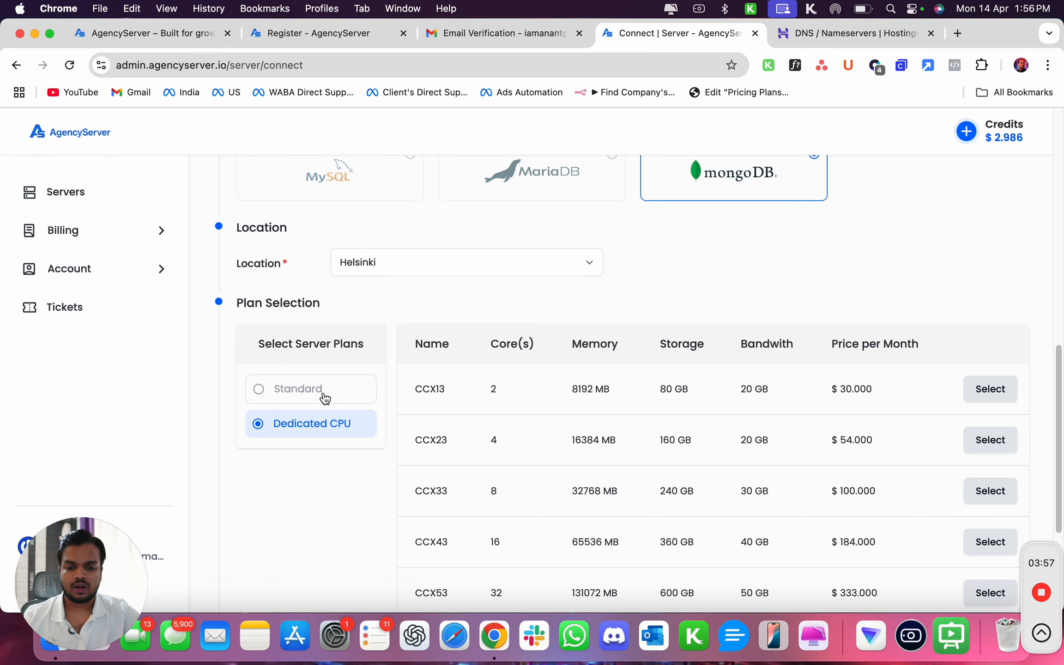
pyautogui.click(324, 397)
# Change the location to Nuremberg and select the CX22 standard plan.
pyautogui.click(418, 266)
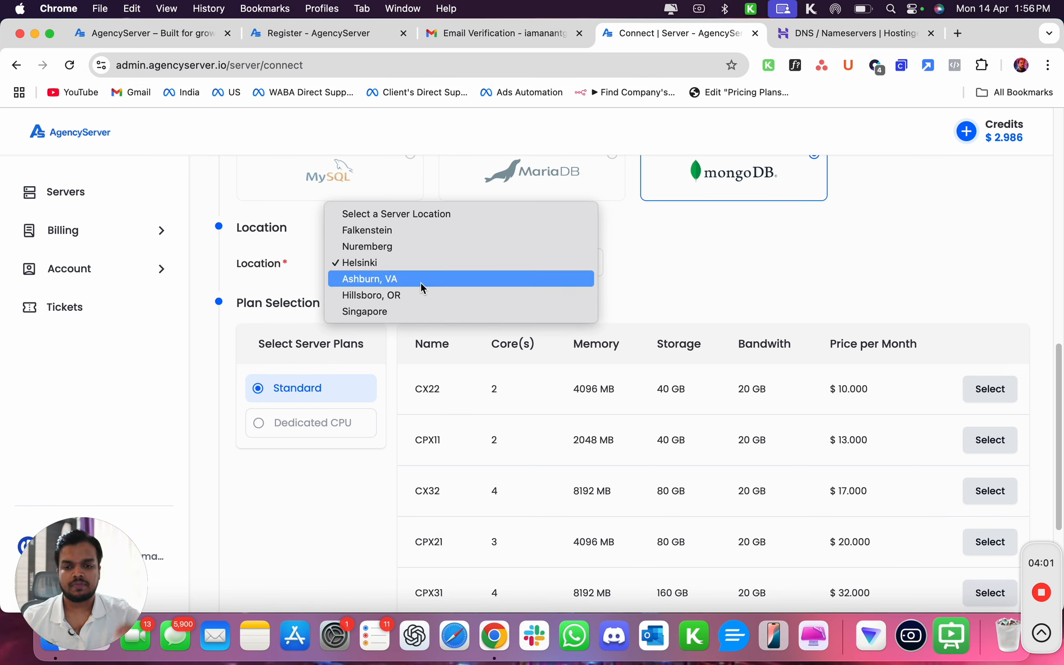
pyautogui.click(433, 249)
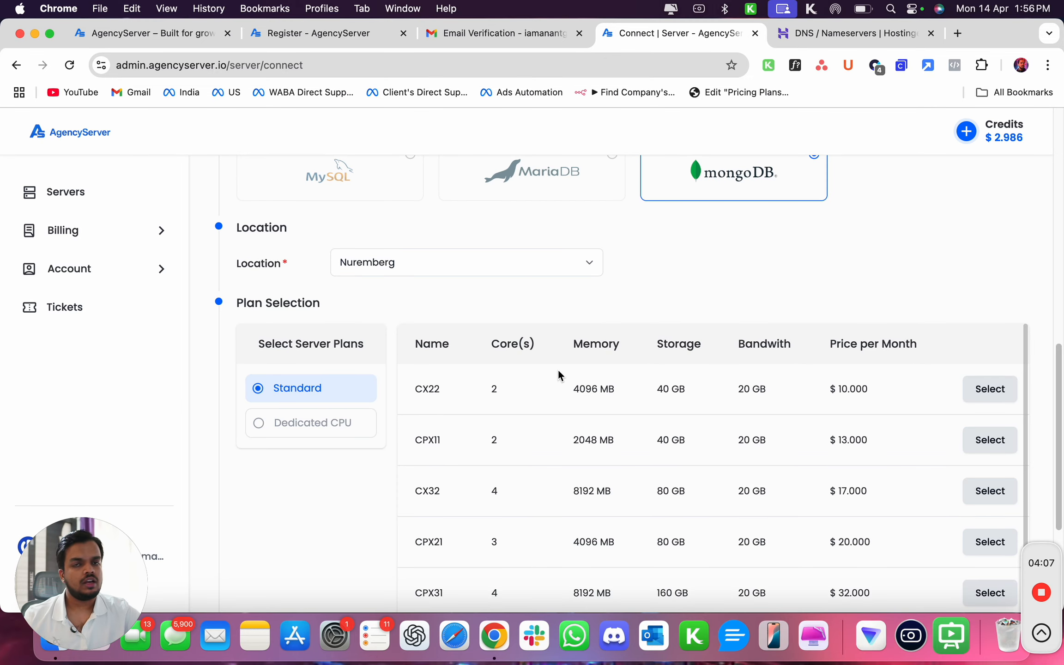
pyautogui.click(981, 388)
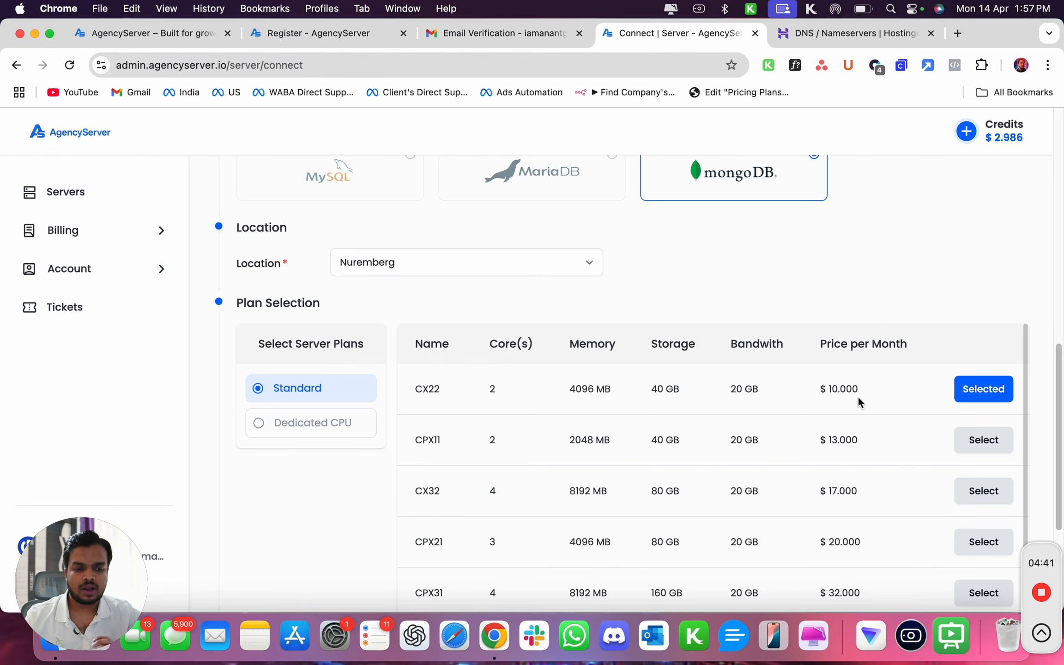
# Name the server MyNewServer and launch its creation.
pyautogui.scroll(-5, 879, 326)
pyautogui.click(359, 528)
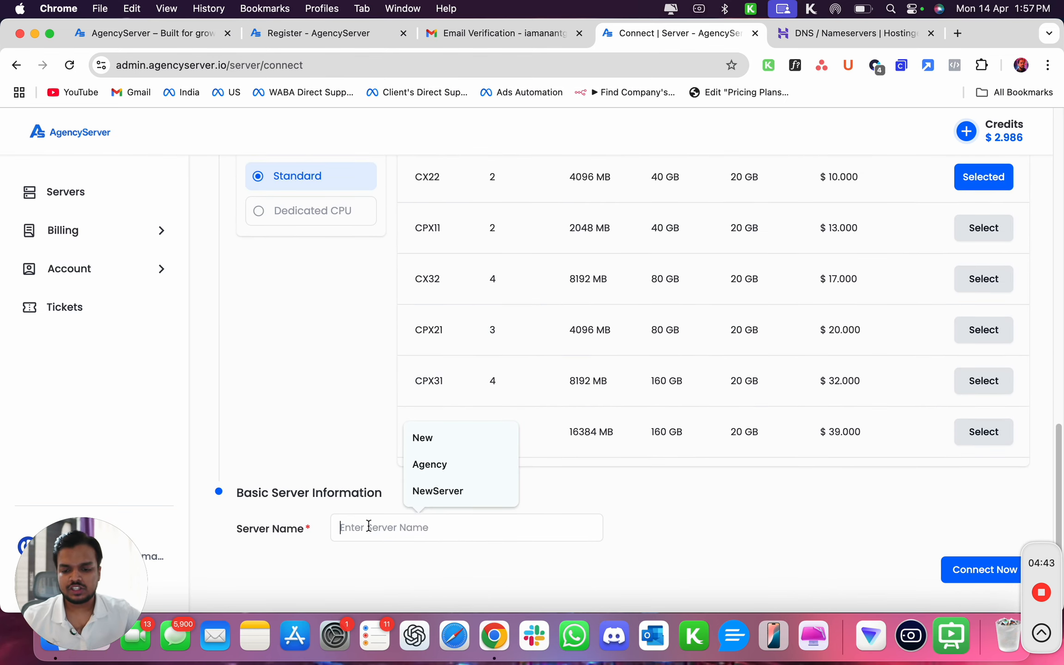
pyautogui.write('MyNer')
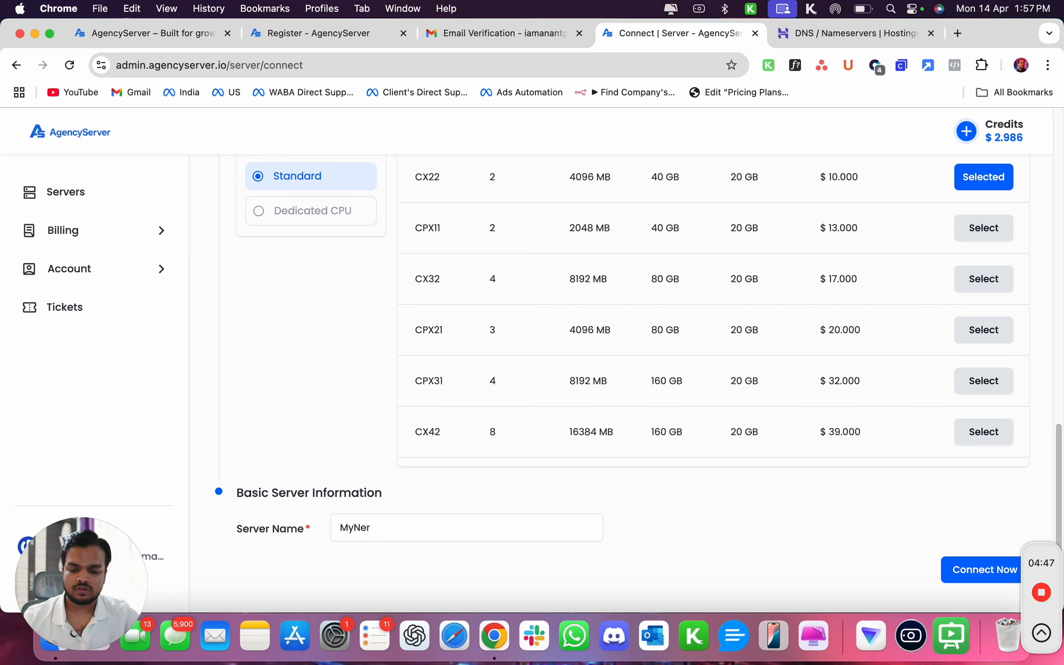
pyautogui.press('BackSpace')
pyautogui.write('wServer')
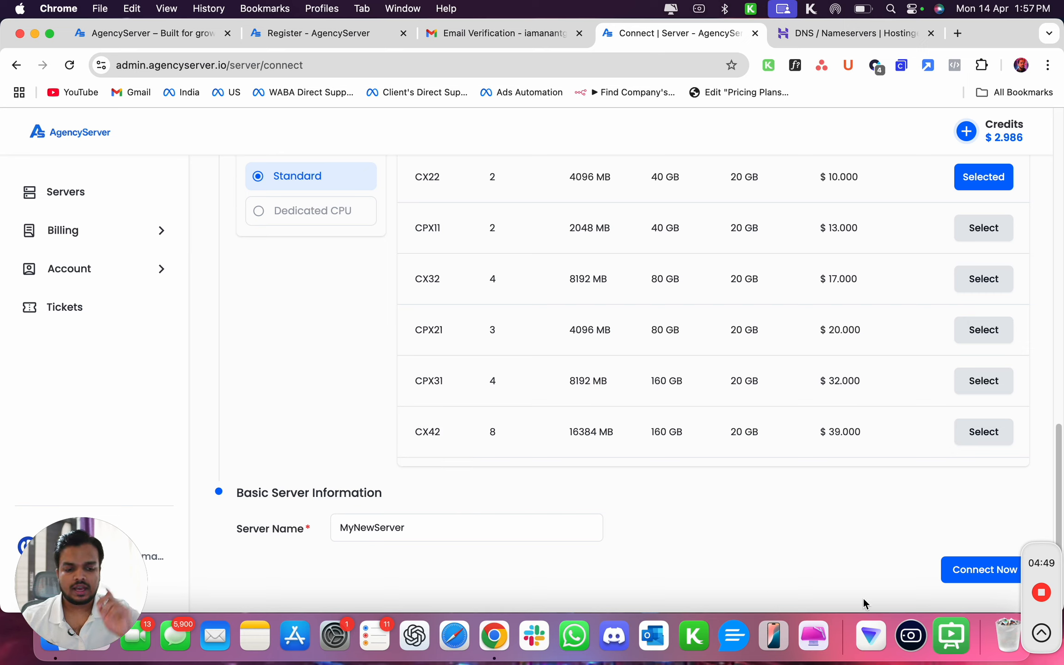
pyautogui.click(967, 572)
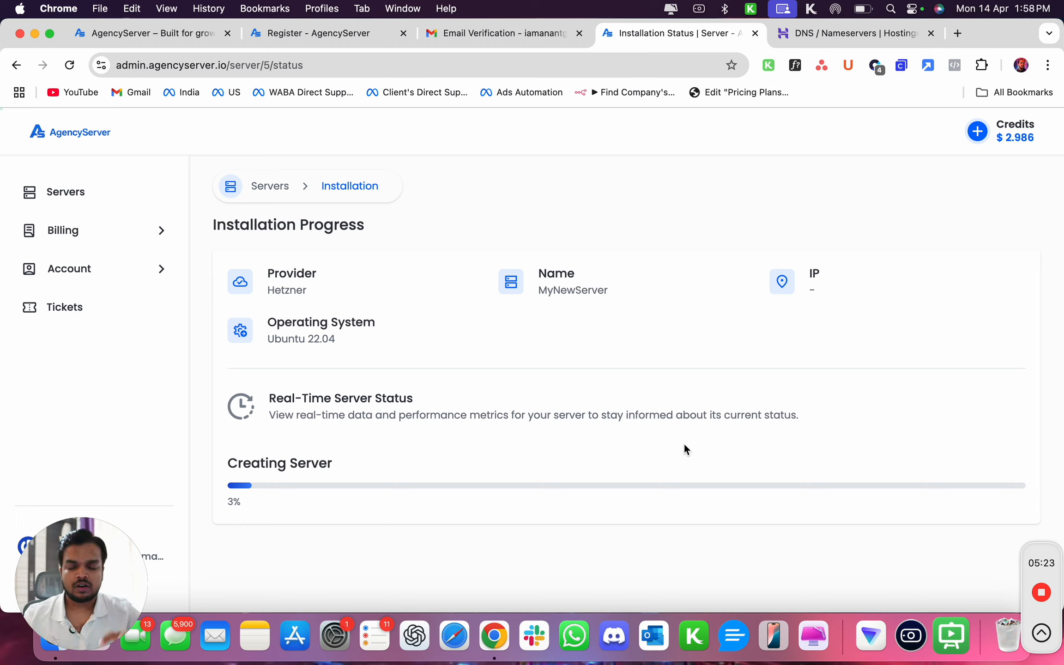
# Open the server panel for NewServer from the servers list and compare it with the dashboard tab.
pyautogui.click(63, 182)
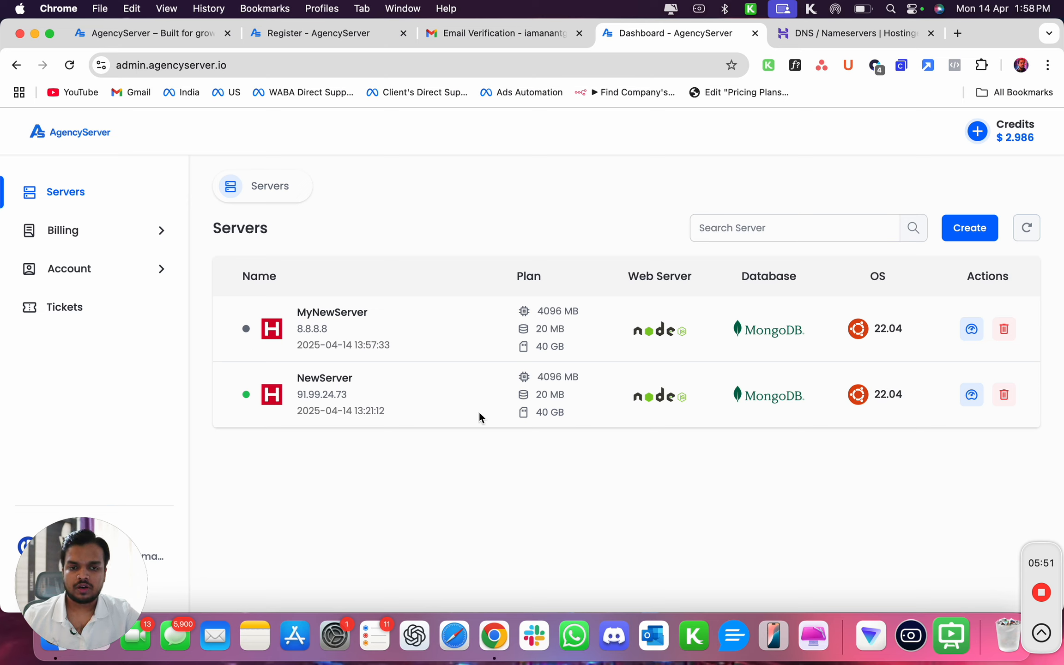
pyautogui.click(971, 396)
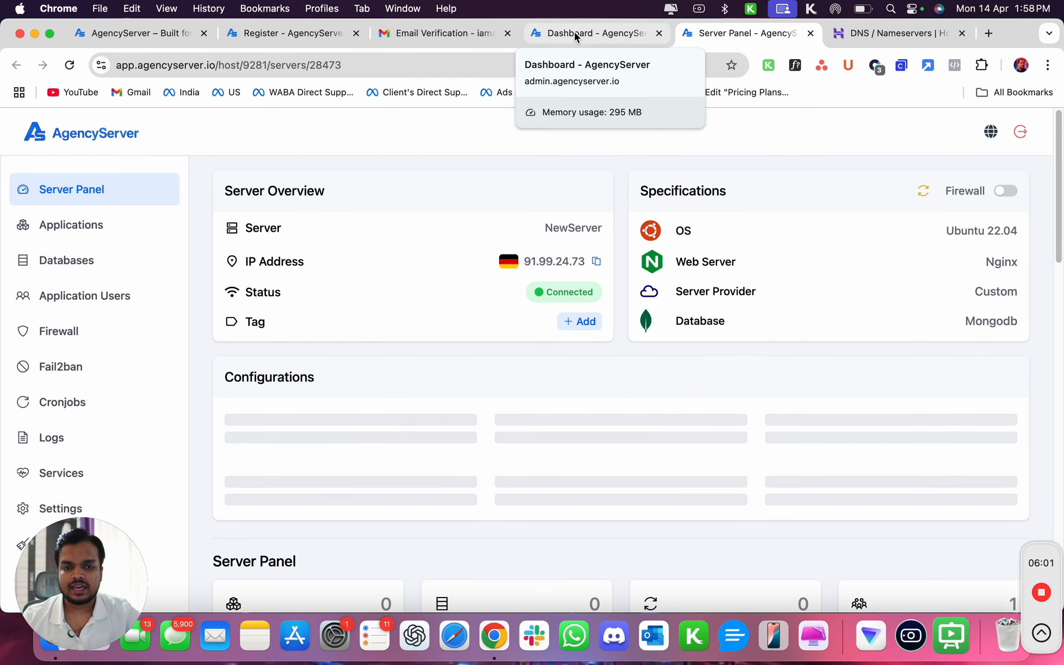
pyautogui.click(575, 31)
pyautogui.moveTo(123, 68); pyautogui.dragTo(252, 69)
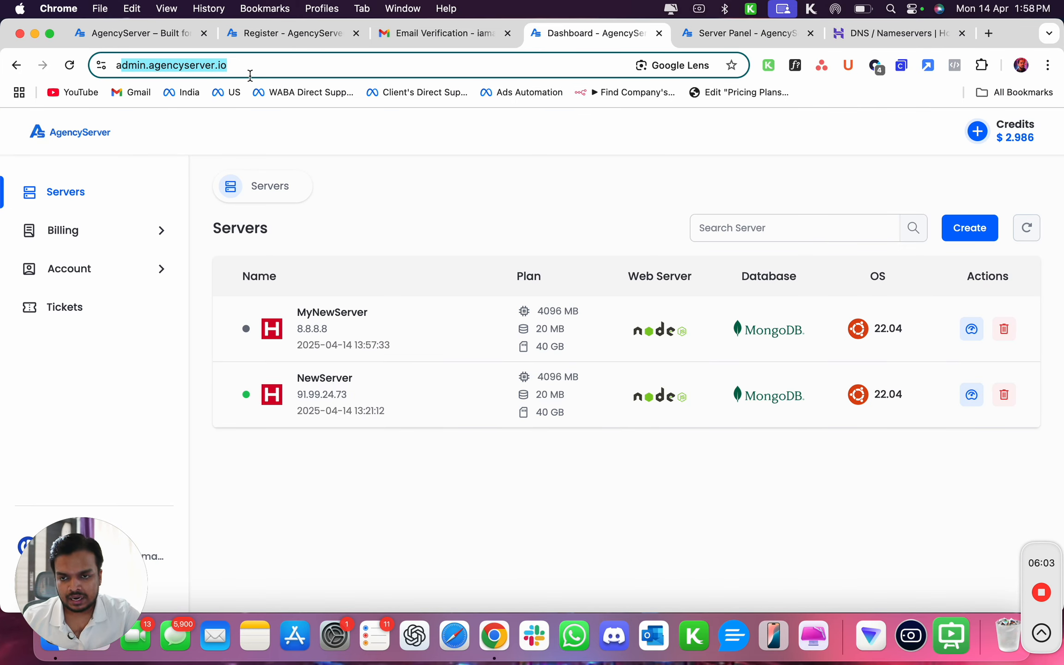
pyautogui.click(735, 31)
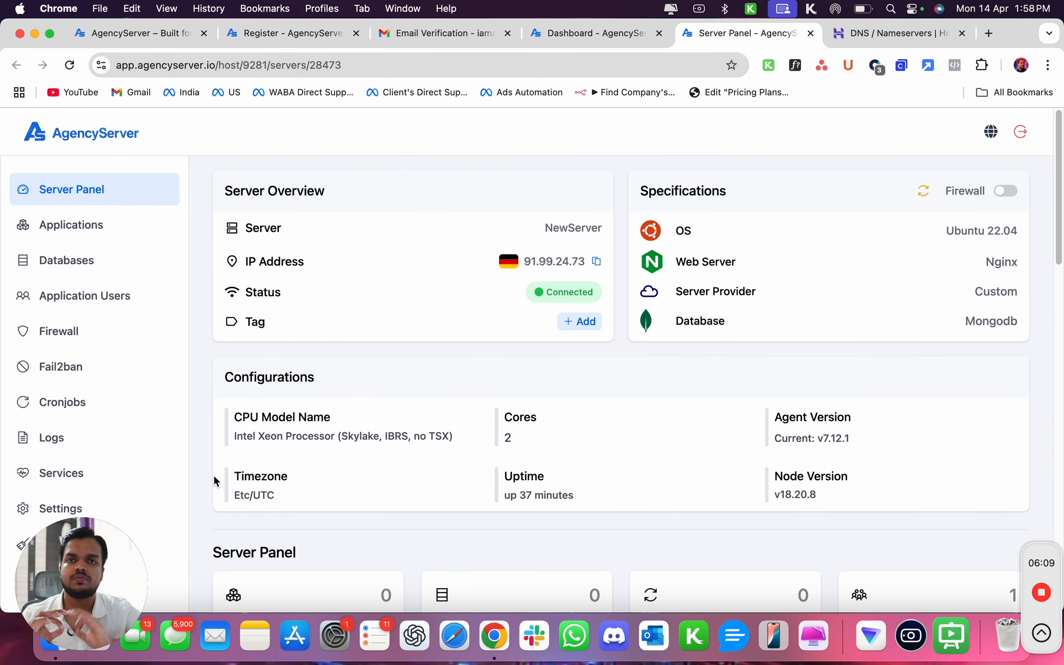
# Open the Create an Application form for NewServer and review its one-click application options and Node Red note.
pyautogui.click(601, 32)
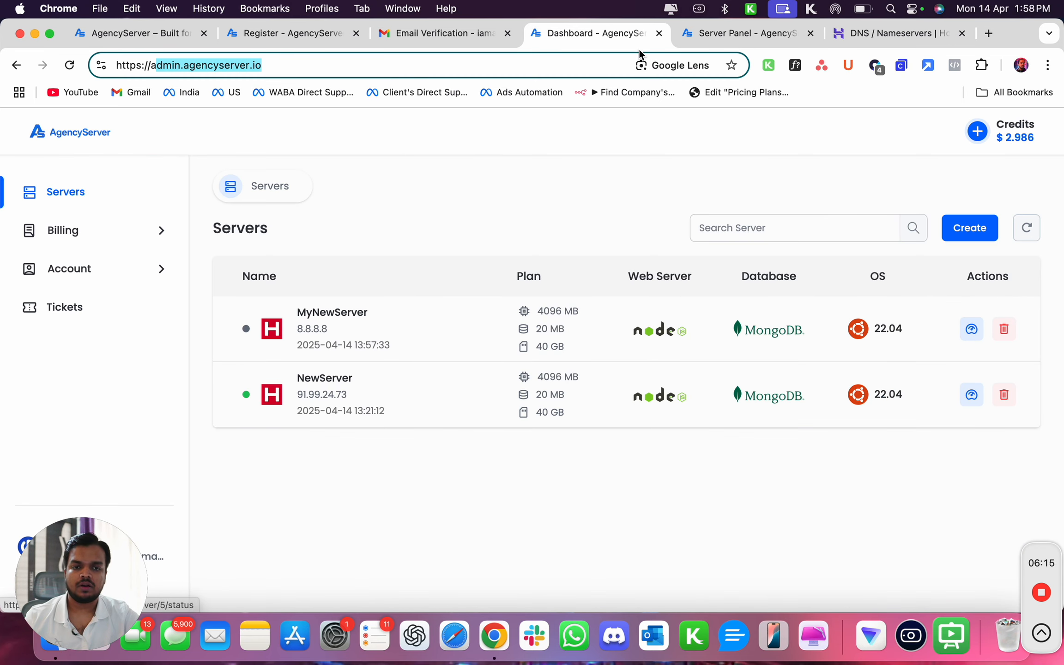
pyautogui.click(744, 33)
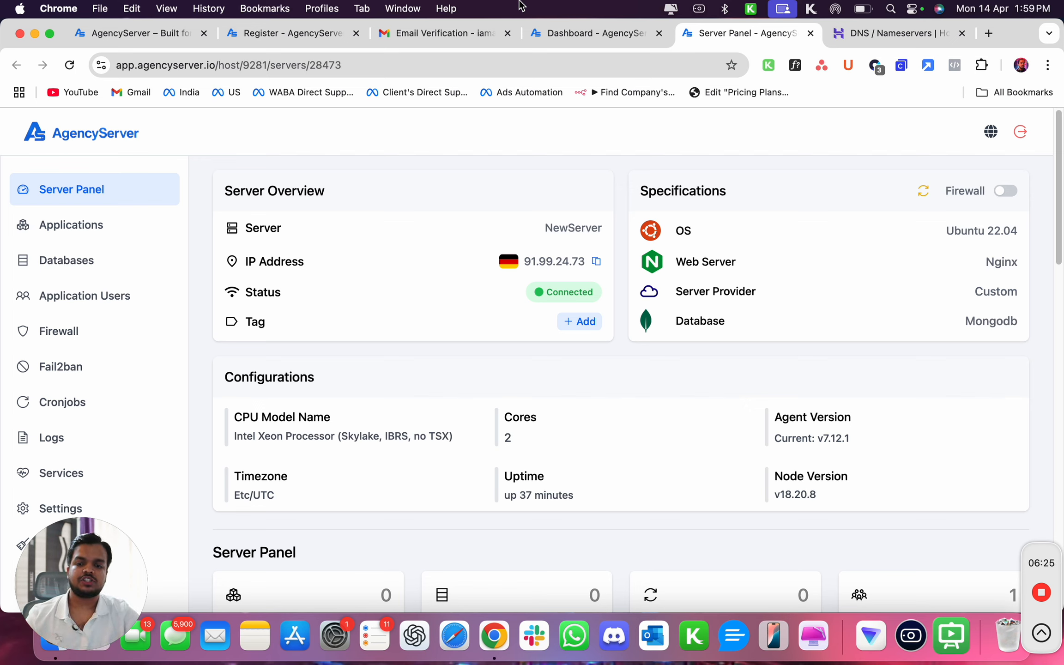
pyautogui.click(125, 239)
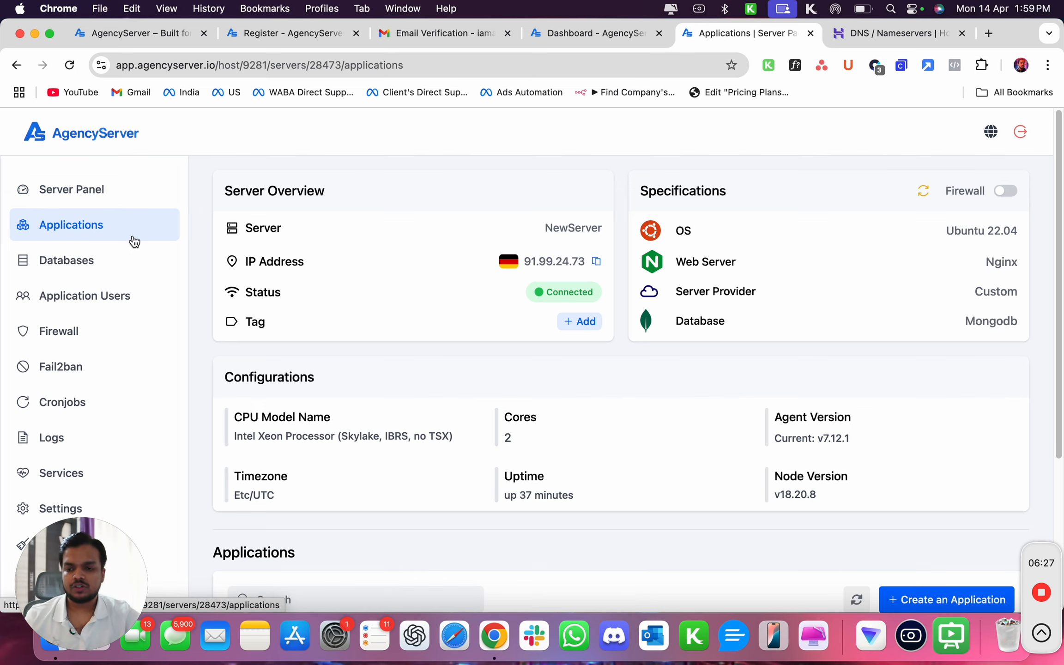
pyautogui.scroll(-5, 571, 401)
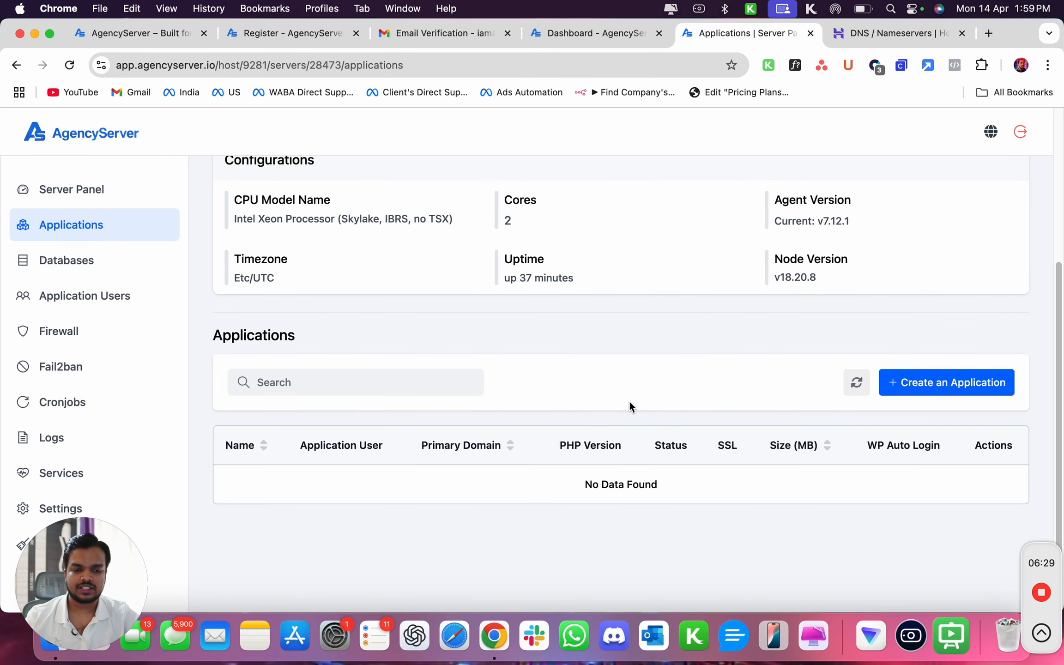
pyautogui.click(938, 389)
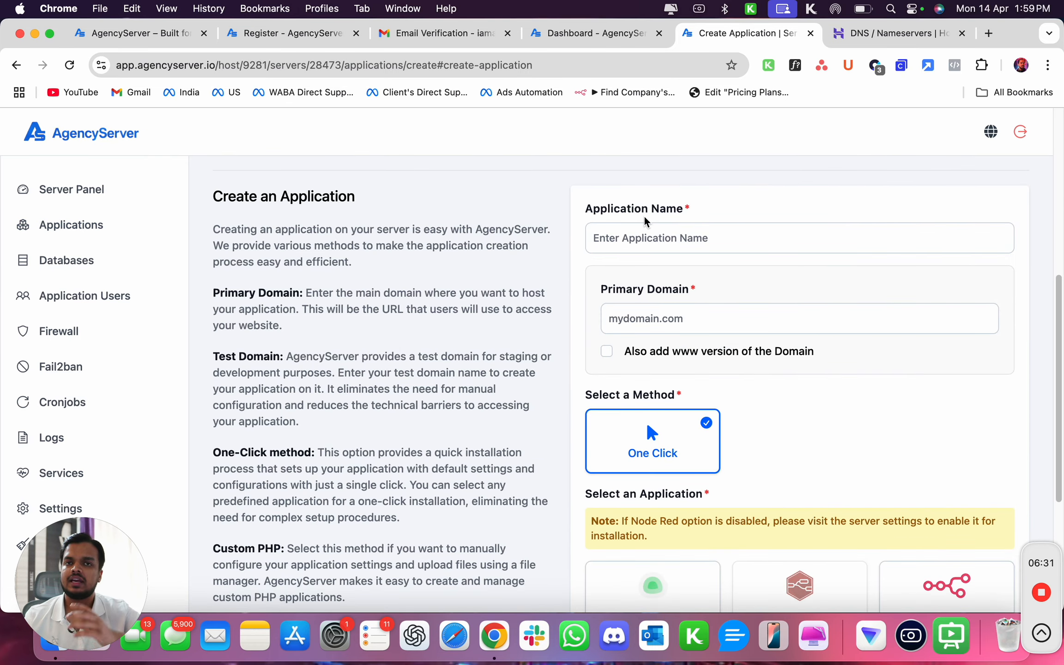
pyautogui.scroll(-3, 647, 221)
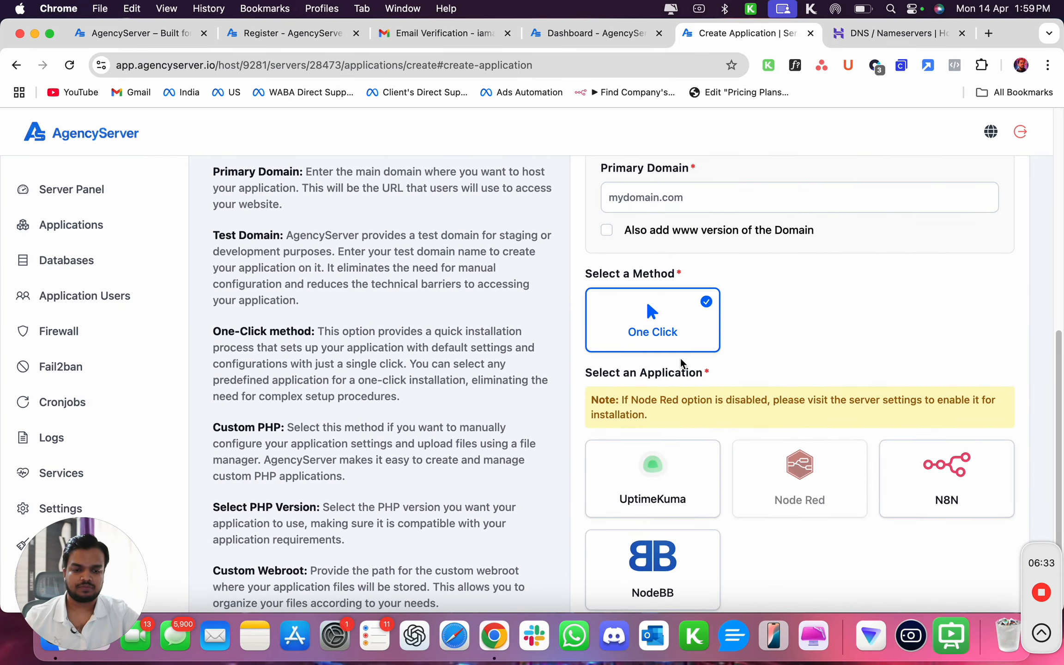
pyautogui.scroll(-3, 853, 445)
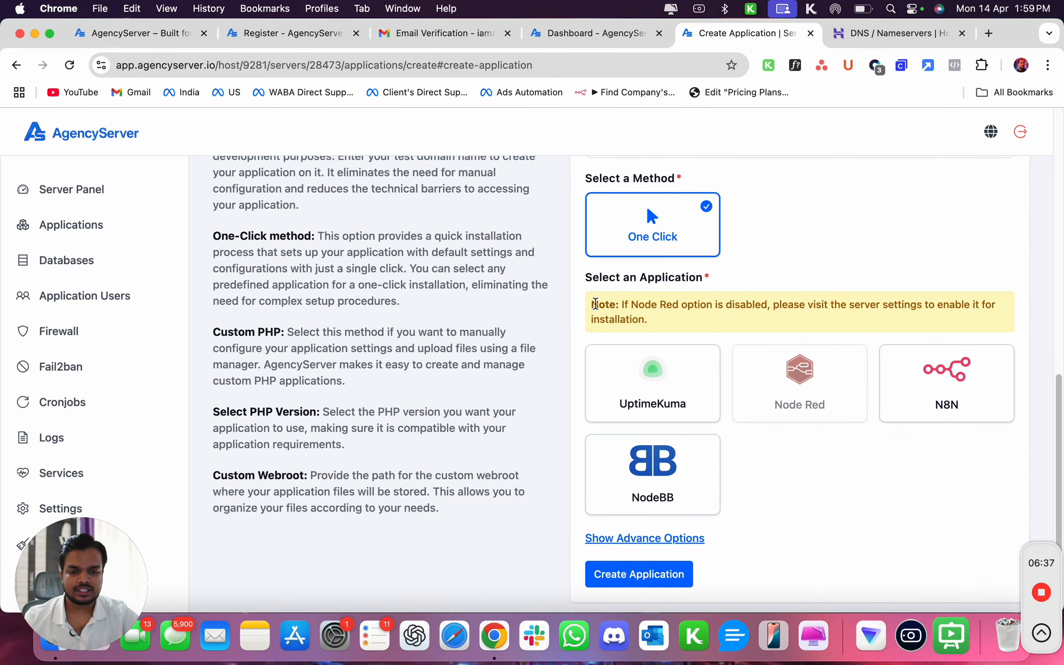
pyautogui.moveTo(594, 304); pyautogui.dragTo(780, 306)
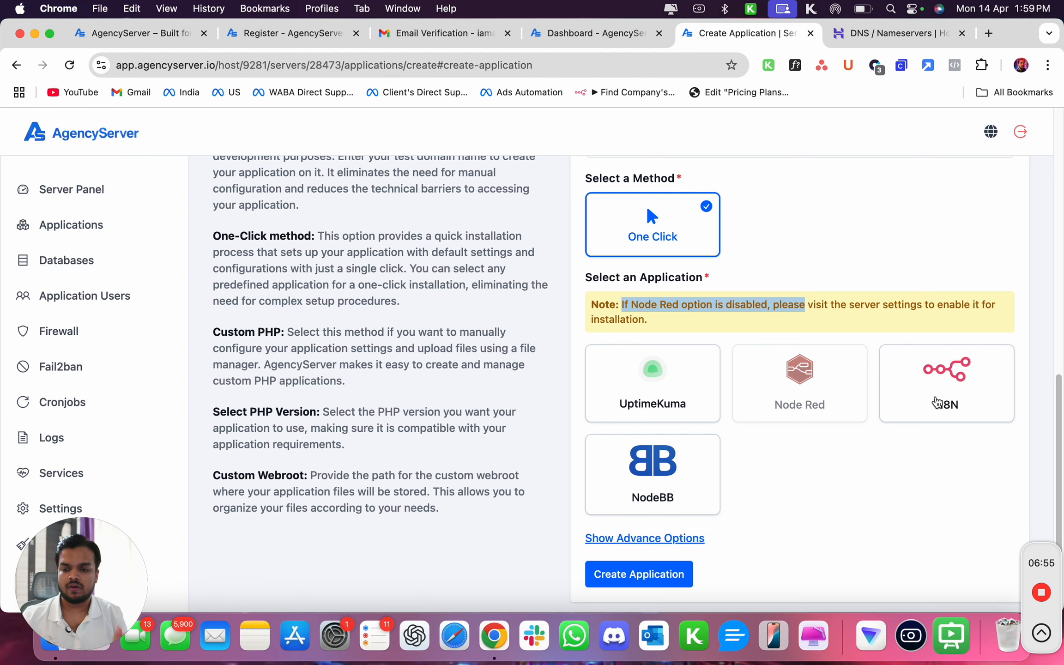
# Open the server's Settings and review the Node.js and N8N update sections.
pyautogui.click(113, 513)
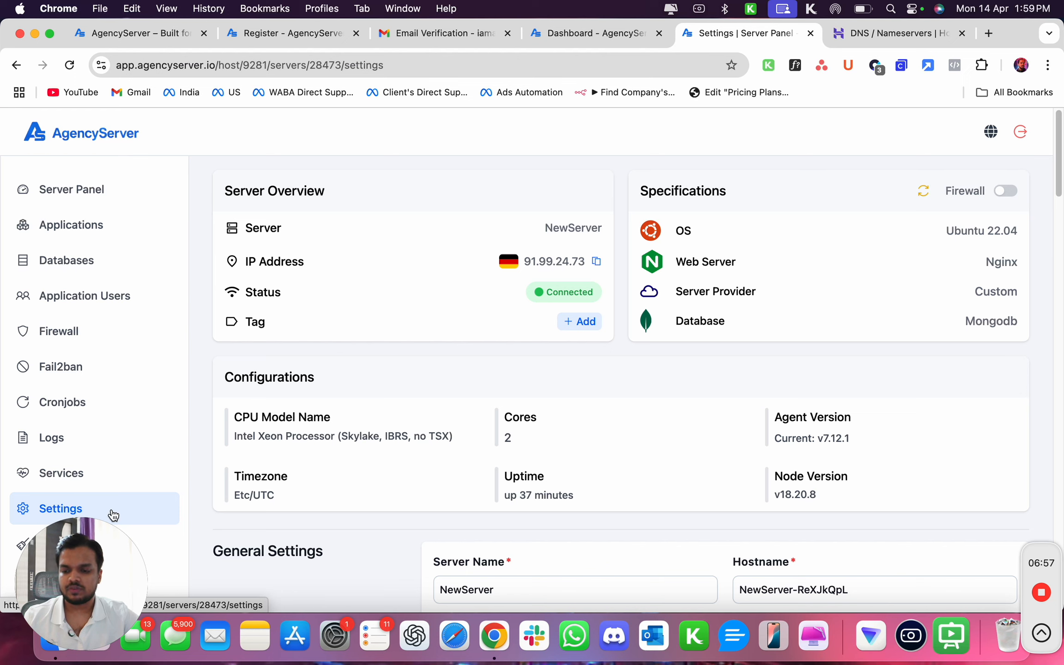
pyautogui.scroll(-10, 437, 494)
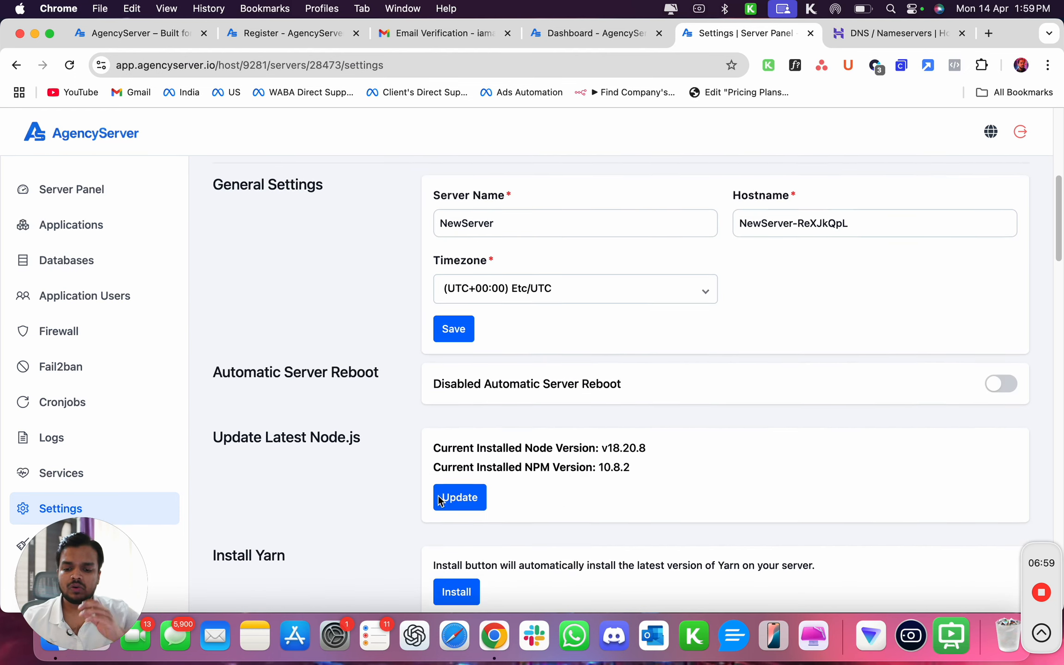
pyautogui.scroll(-2, 438, 496)
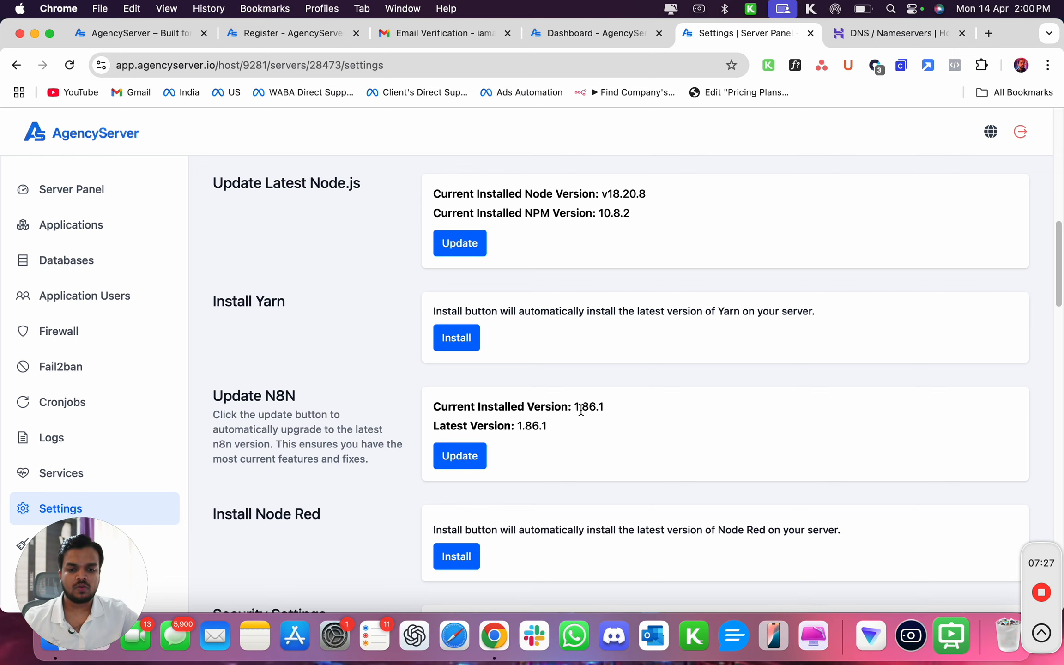
pyautogui.moveTo(578, 410); pyautogui.dragTo(627, 403)
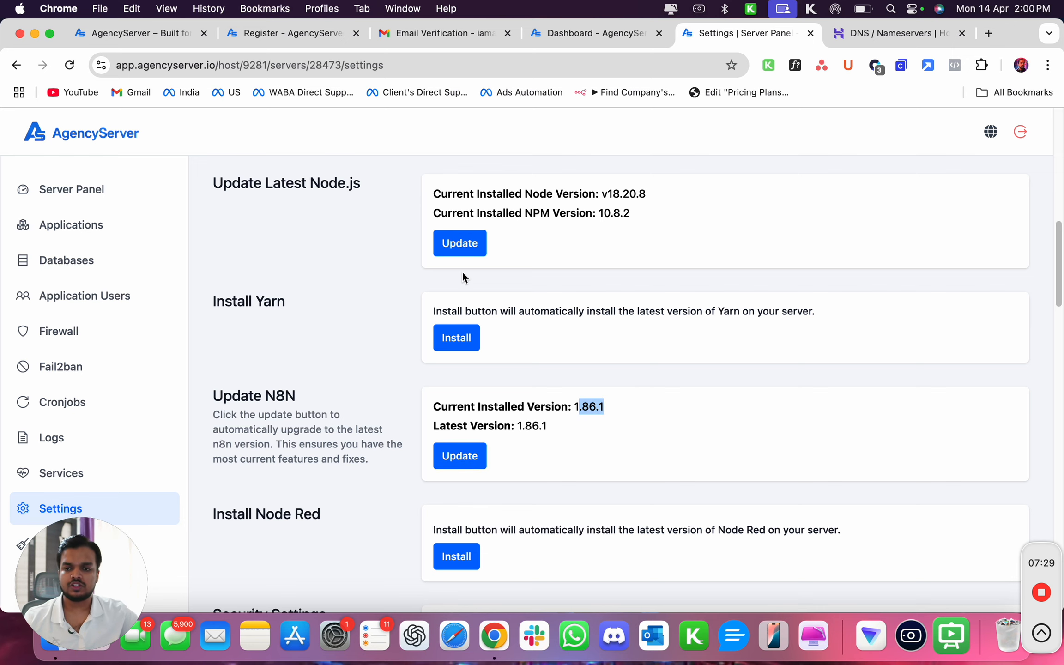
# Open the Create an Application form again and name the application MyN8NServer.
pyautogui.click(58, 225)
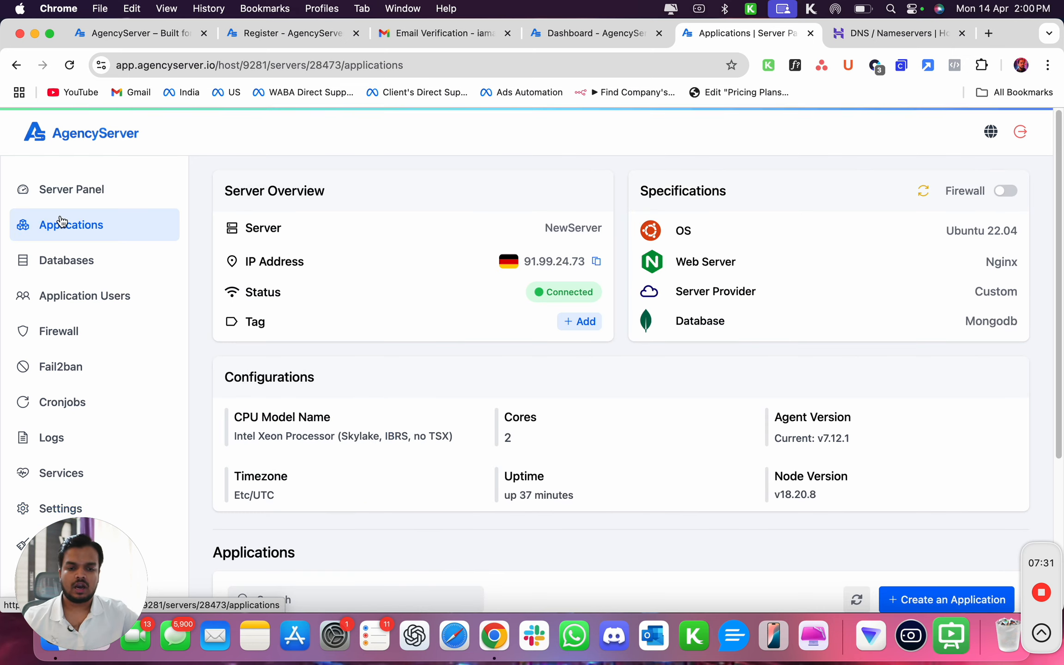
pyautogui.scroll(-5, 804, 428)
pyautogui.click(949, 382)
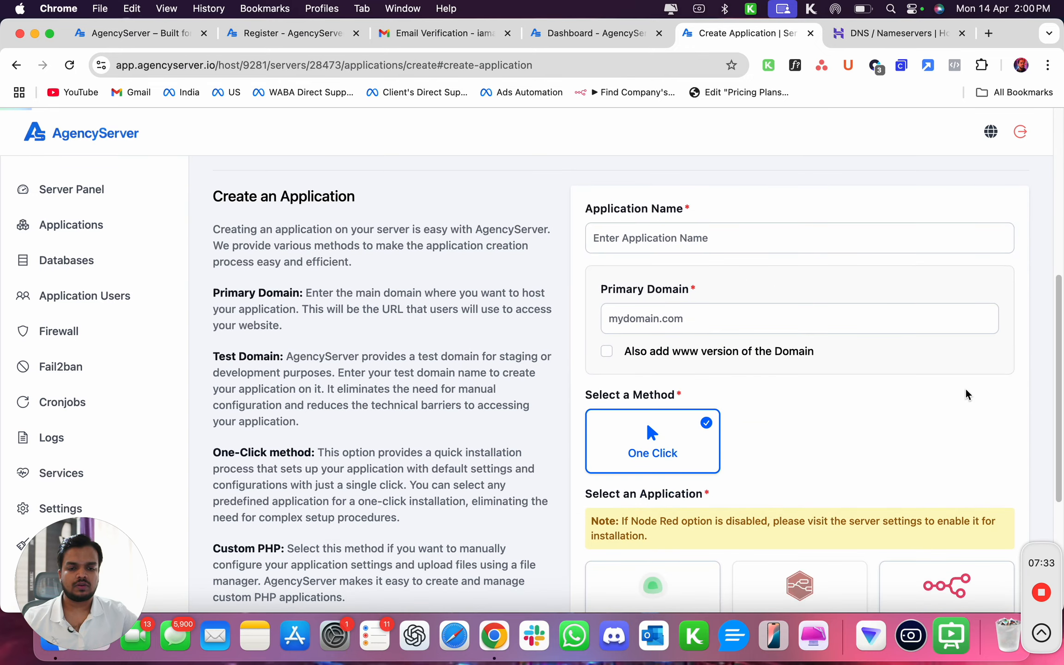
pyautogui.click(644, 236)
pyautogui.write('M')
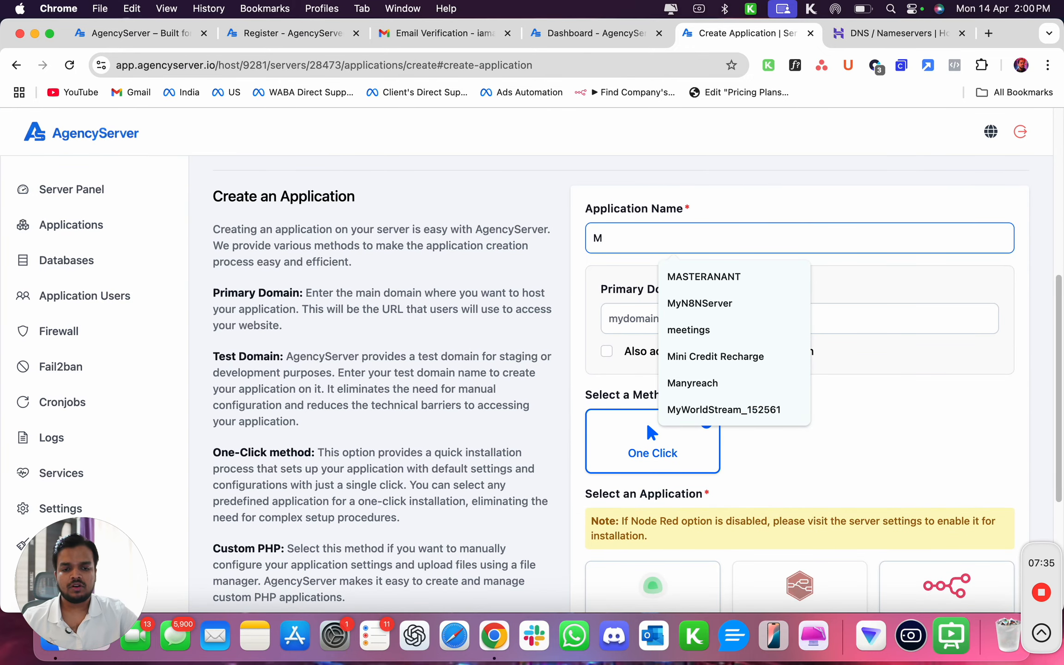
pyautogui.write('y')
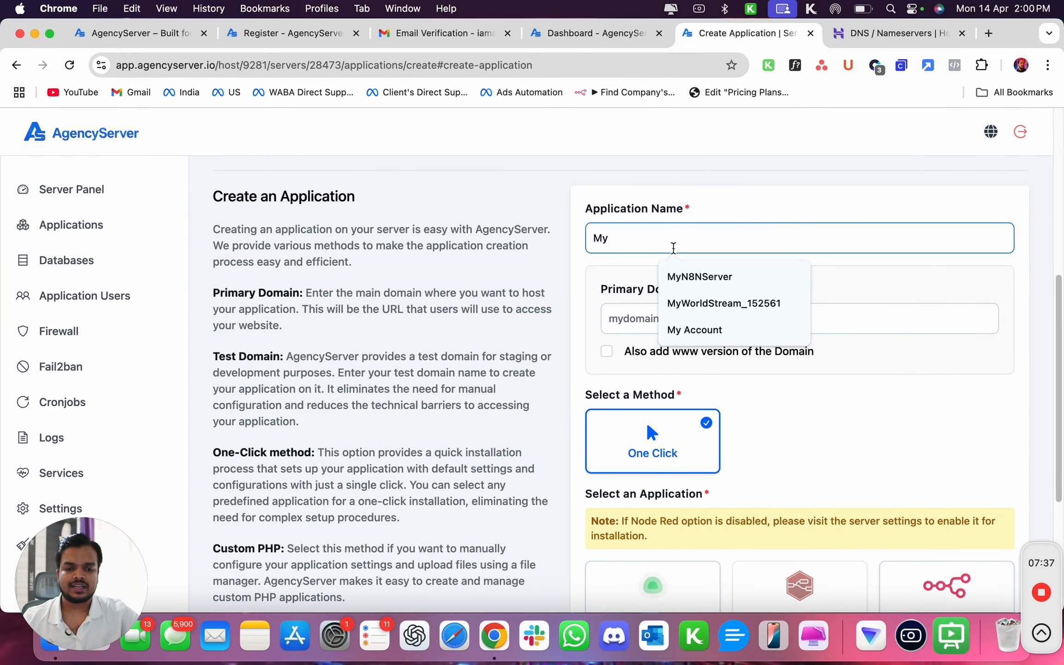
pyautogui.click(684, 277)
# Copy the domain b2bmarketingfunnel.com from the Hostinger DNS / Nameservers page.
pyautogui.click(642, 323)
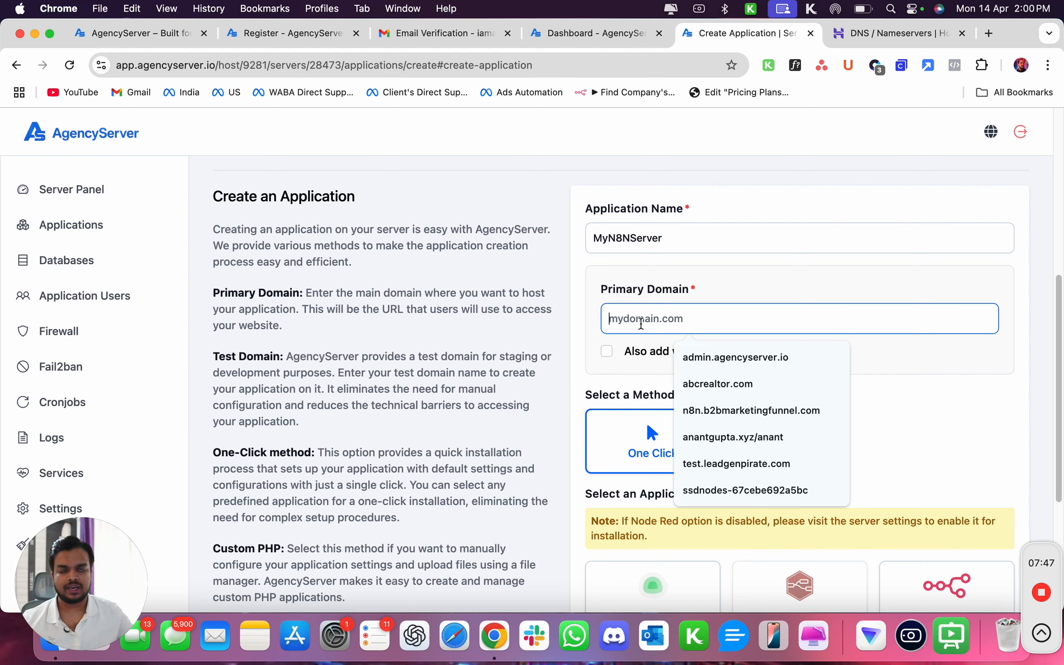
pyautogui.click(848, 42)
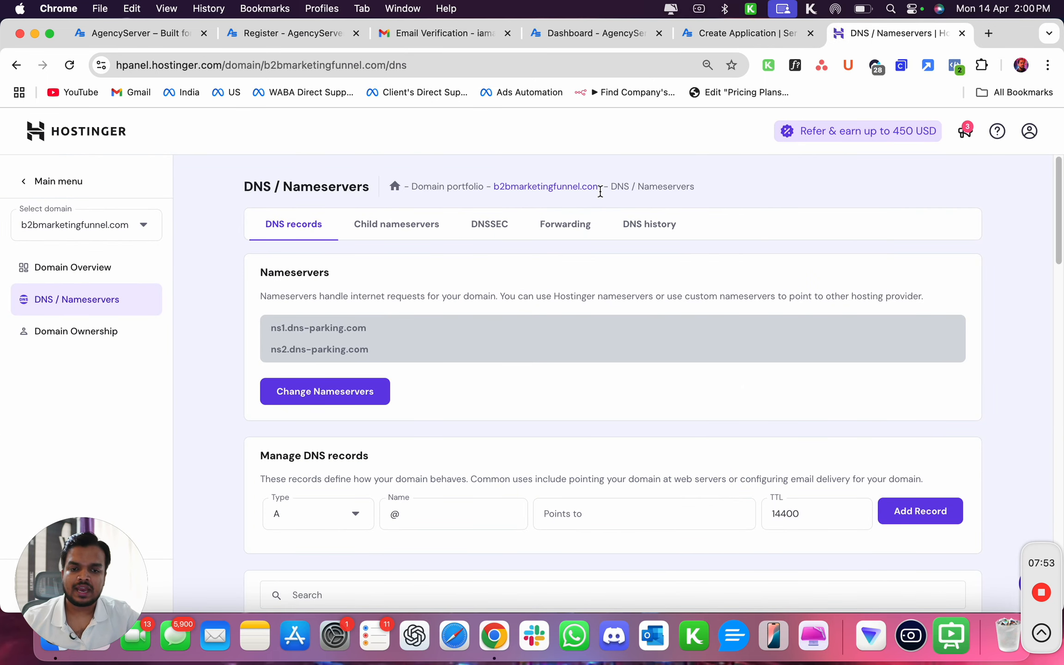
pyautogui.moveTo(696, 187); pyautogui.dragTo(554, 188)
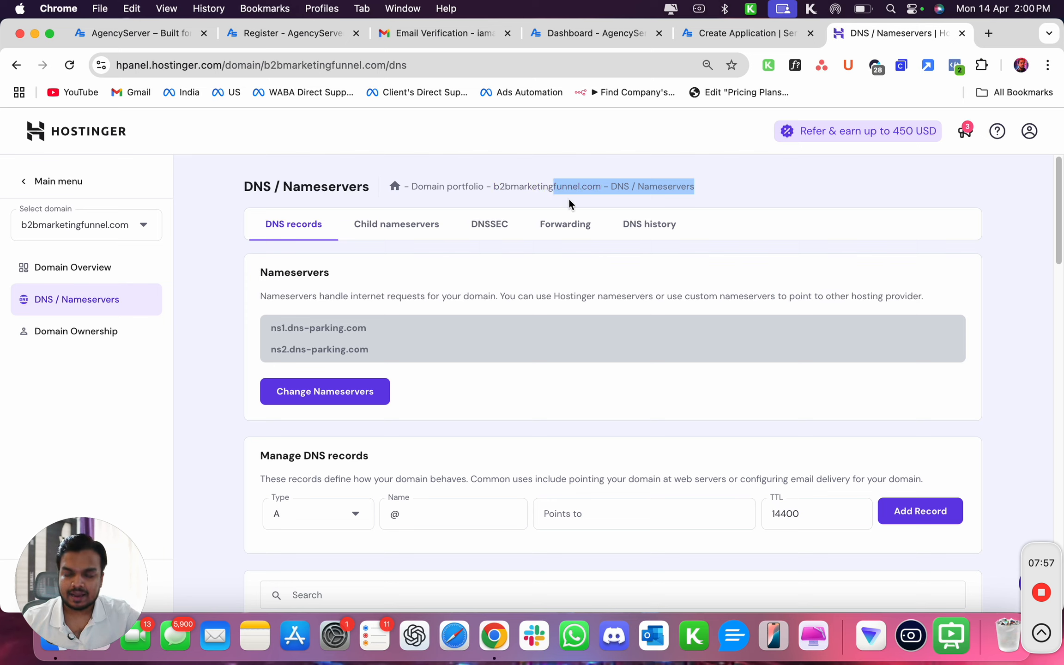
pyautogui.click(569, 200)
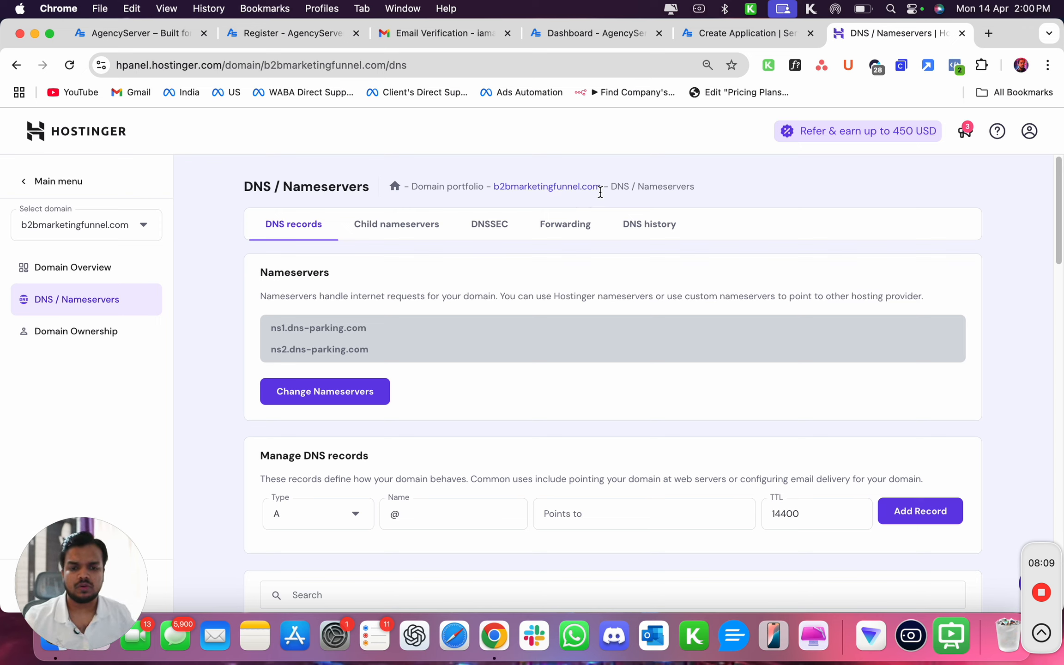
pyautogui.moveTo(601, 193); pyautogui.dragTo(493, 191)
pyautogui.press('super+c')
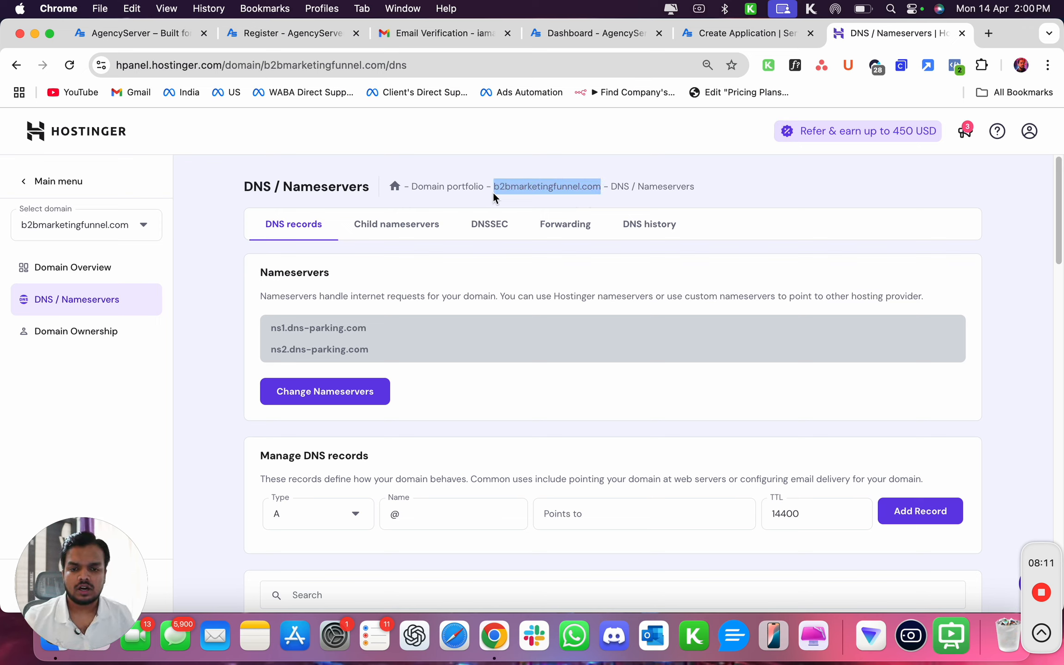
# Set the application's primary domain to n8n.b2bmarketingfunnel.com.
pyautogui.click(715, 34)
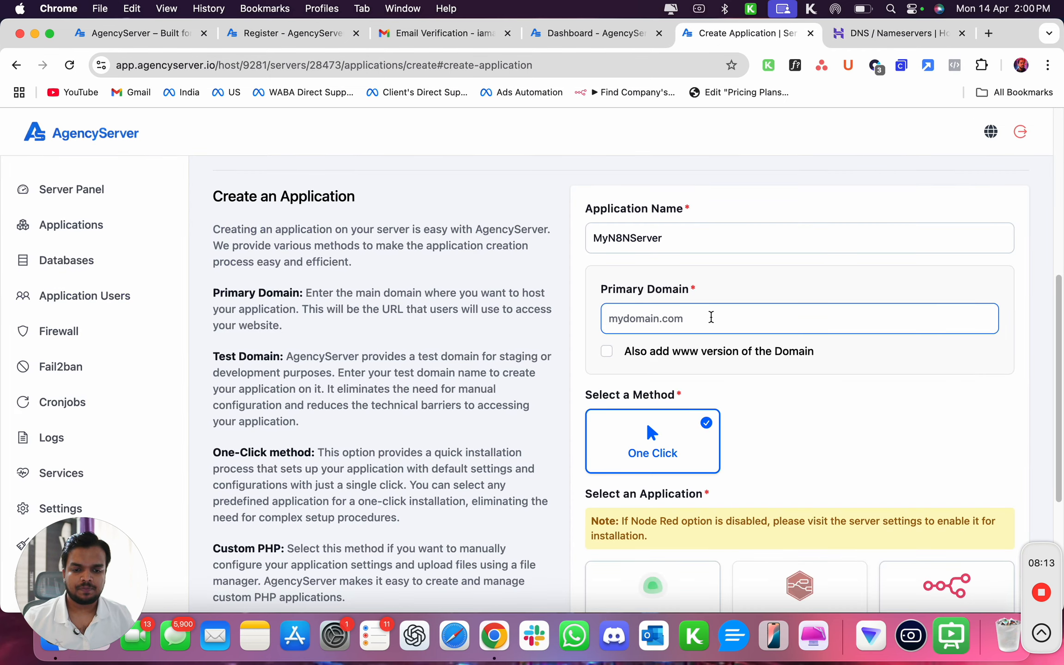
pyautogui.press('super+v')
pyautogui.click(613, 322)
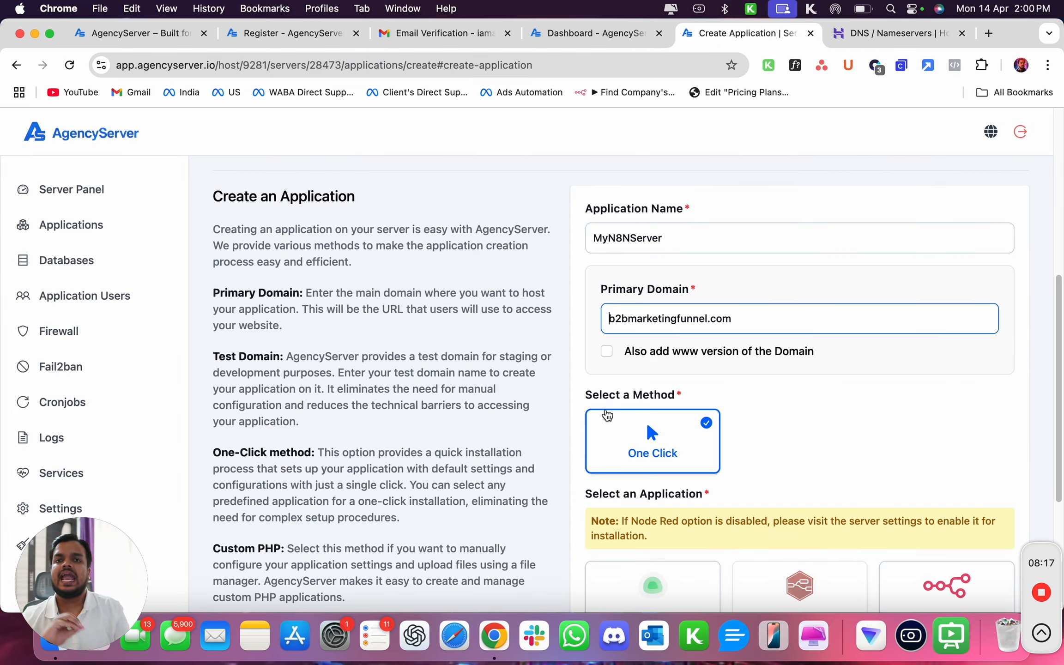
pyautogui.write('n8n.')
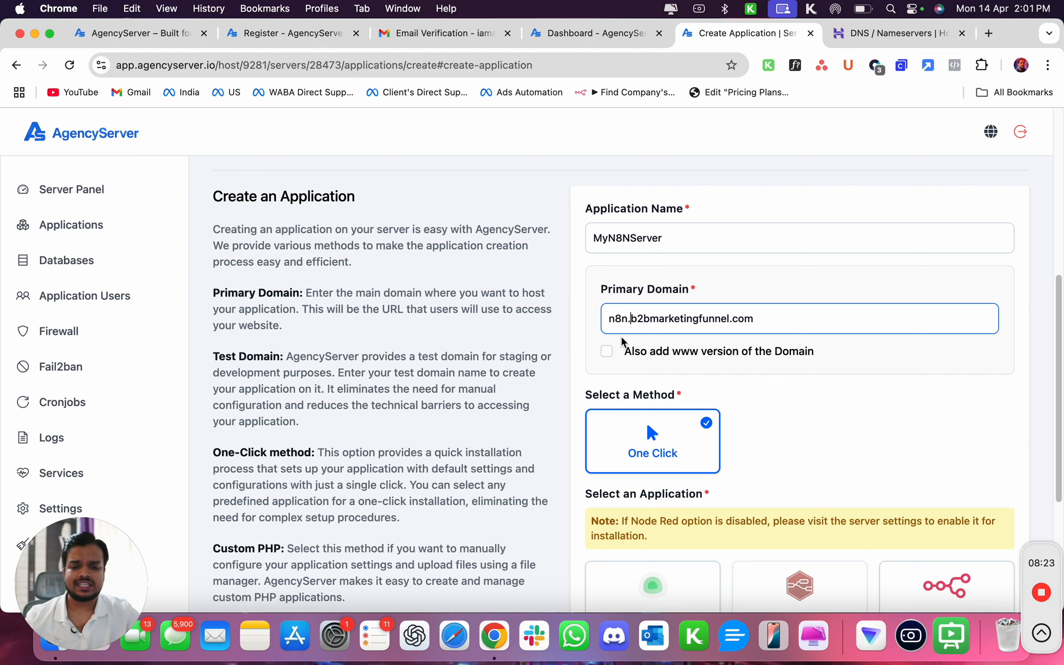
pyautogui.moveTo(609, 323); pyautogui.dragTo(756, 323)
pyautogui.moveTo(631, 319); pyautogui.dragTo(755, 319)
pyautogui.doubleClick(621, 317)
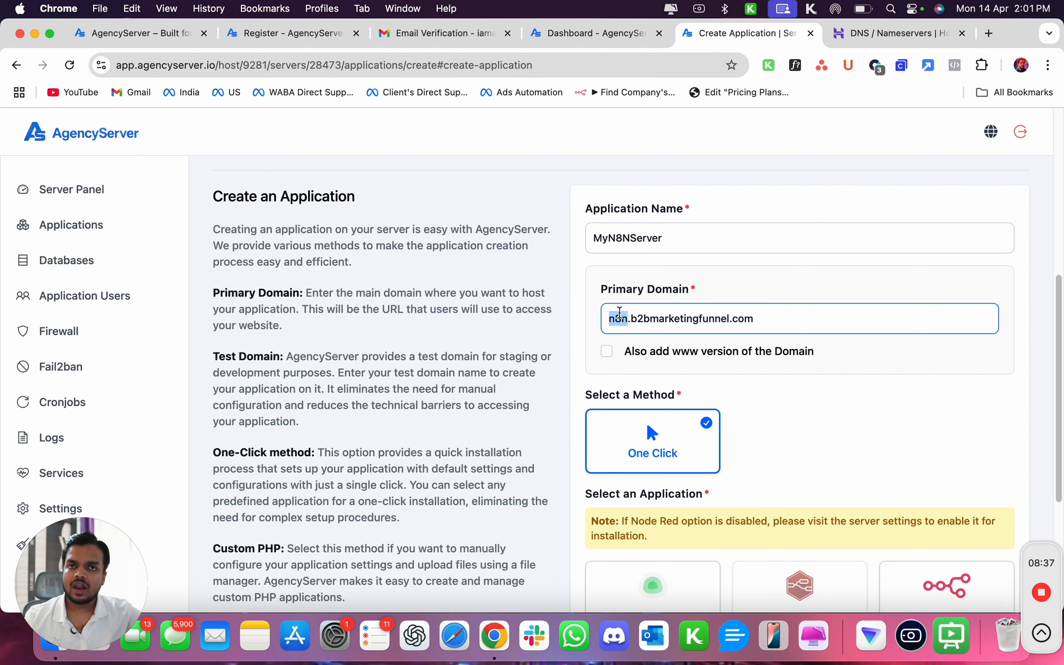
# Set the name of a new A record to n8n in the Hostinger DNS records.
pyautogui.scroll(8, 619, 312)
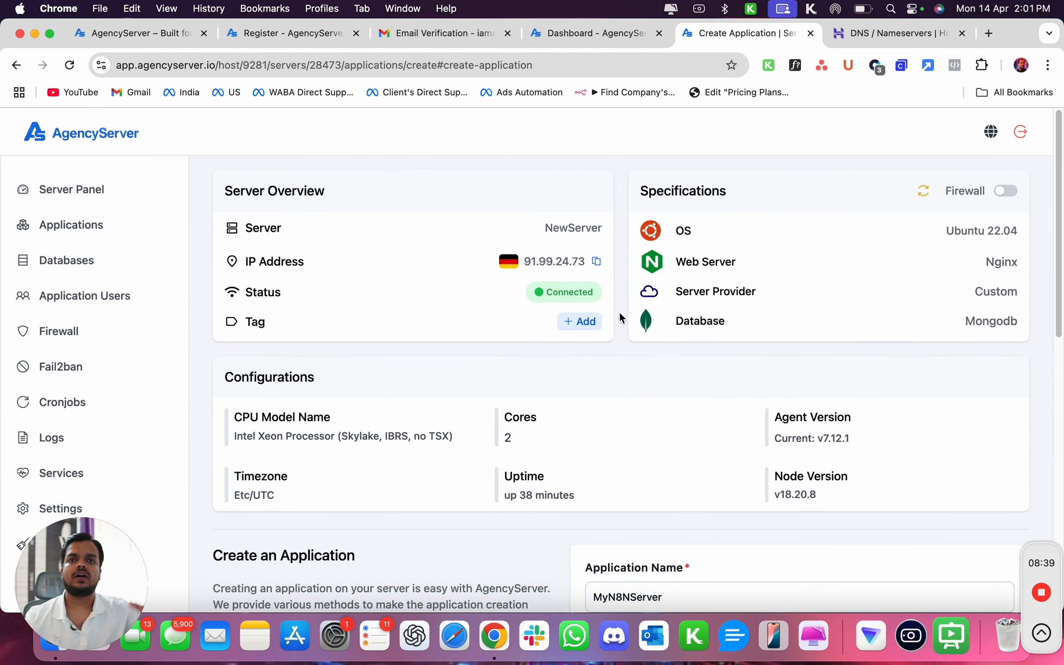
pyautogui.click(860, 35)
pyautogui.scroll(-3, 719, 359)
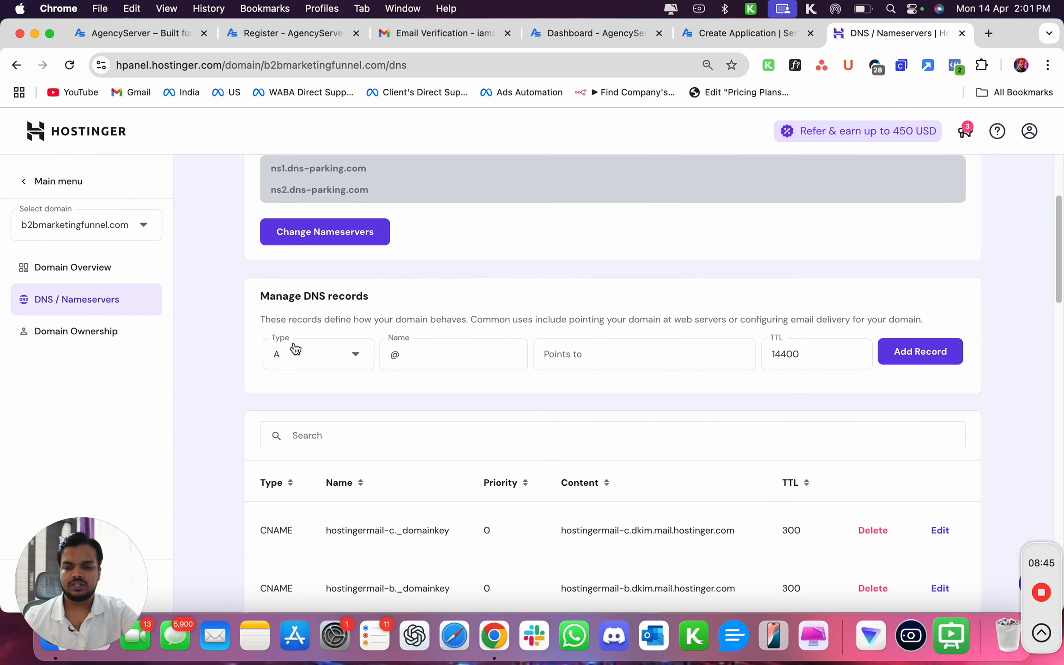
pyautogui.click(426, 359)
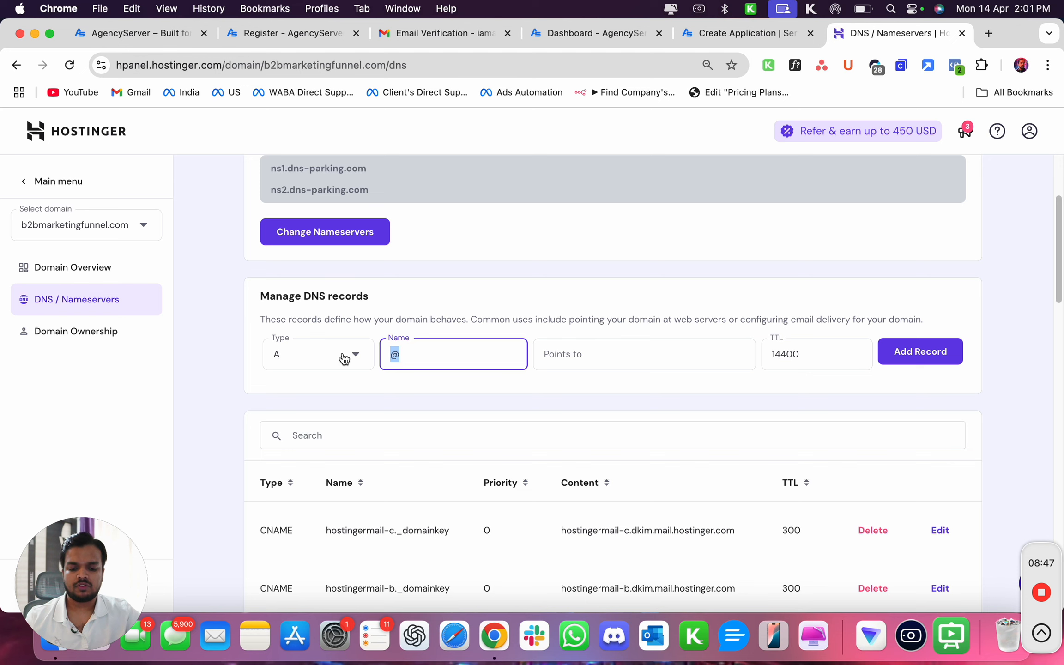
pyautogui.write('n8n')
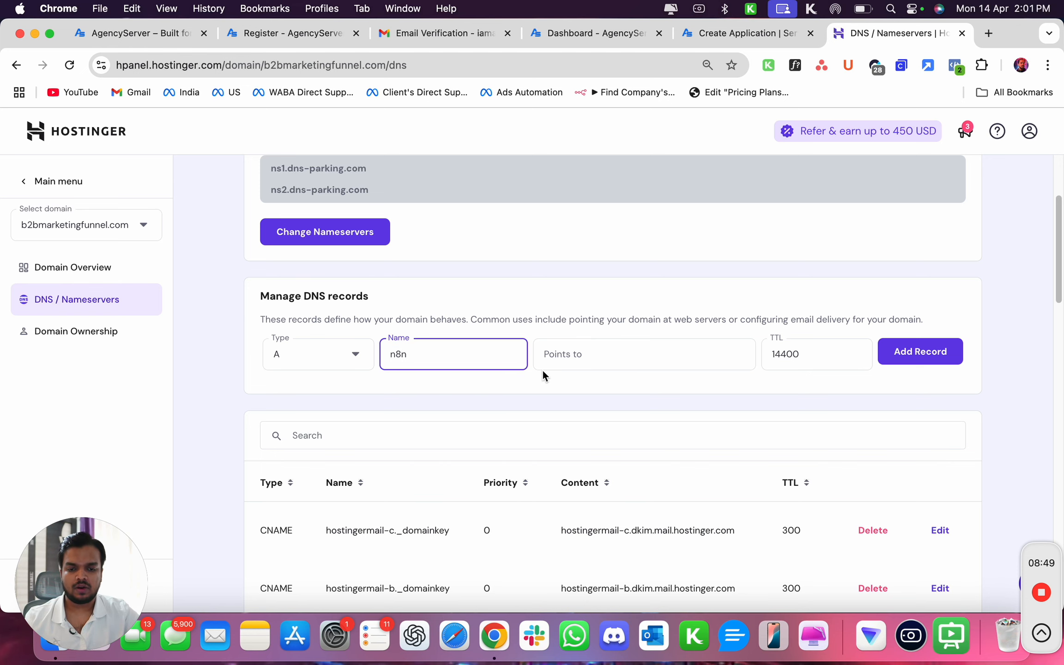
# Copy the server's IP address 91.99.24.73 from the AgencyServer server overview.
pyautogui.click(545, 365)
pyautogui.click(721, 33)
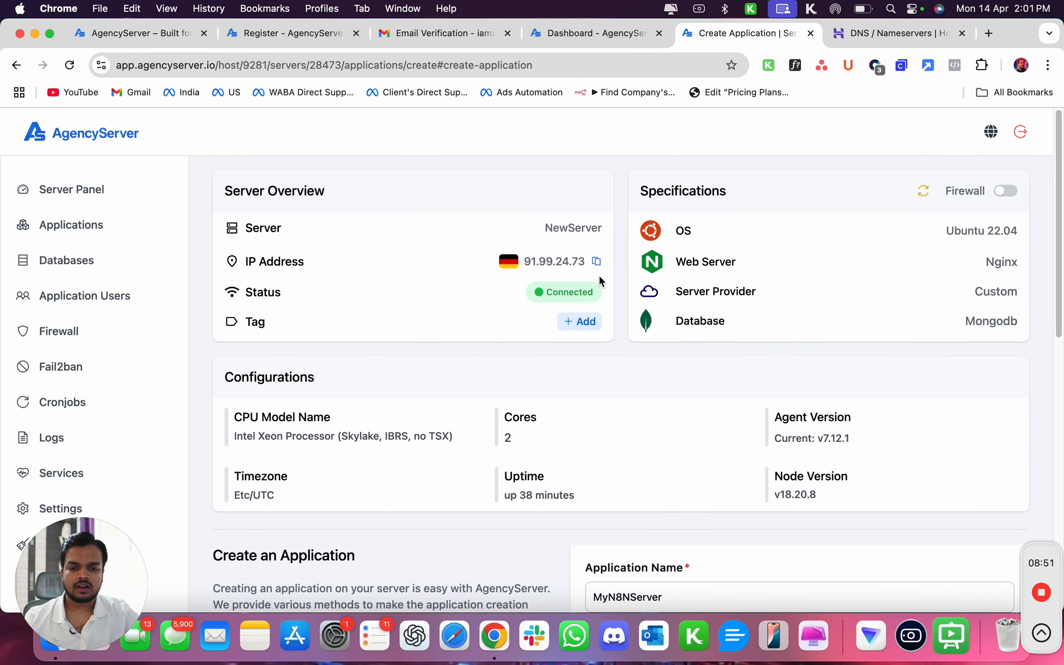
pyautogui.click(596, 261)
# Point the n8n A record to 91.99.24.73, add the record, and return to the application form.
pyautogui.click(888, 36)
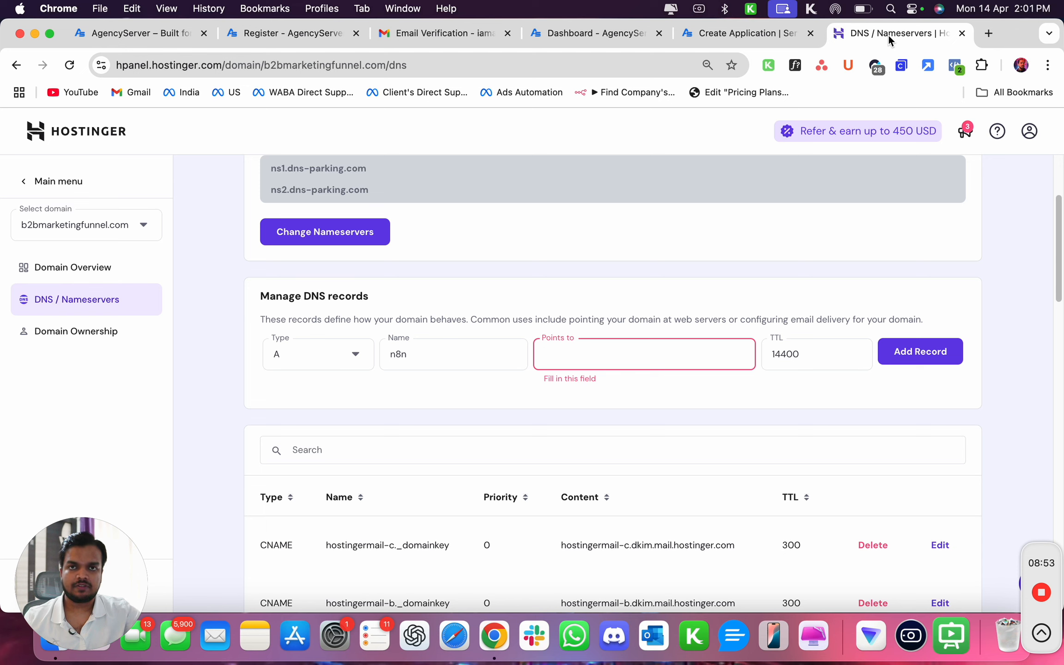
pyautogui.click(684, 352)
pyautogui.press('super+v')
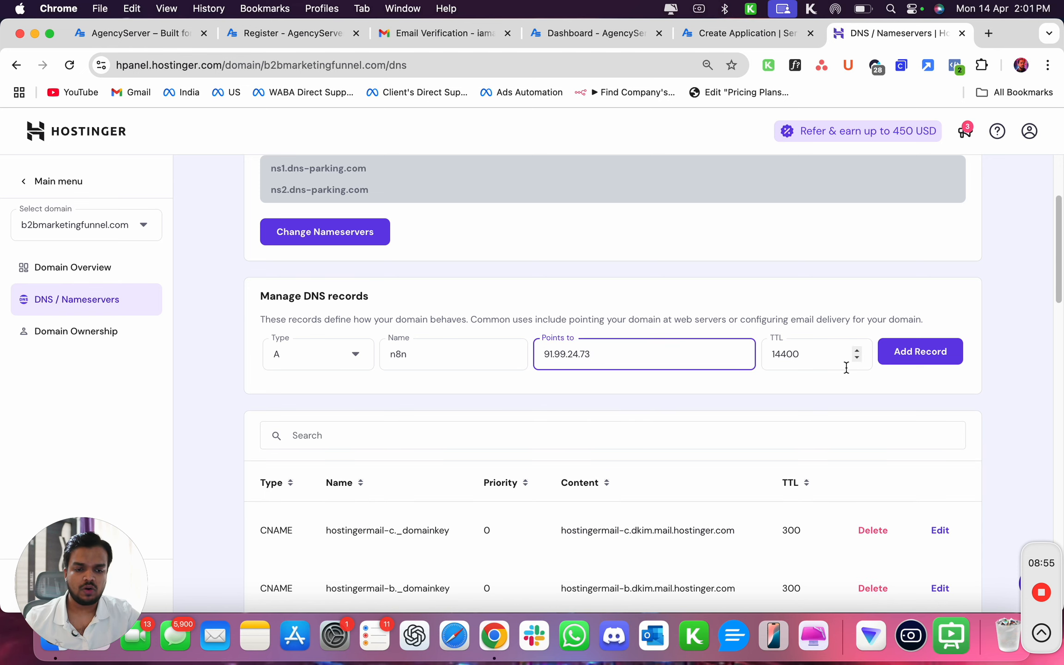
pyautogui.click(898, 352)
pyautogui.click(666, 480)
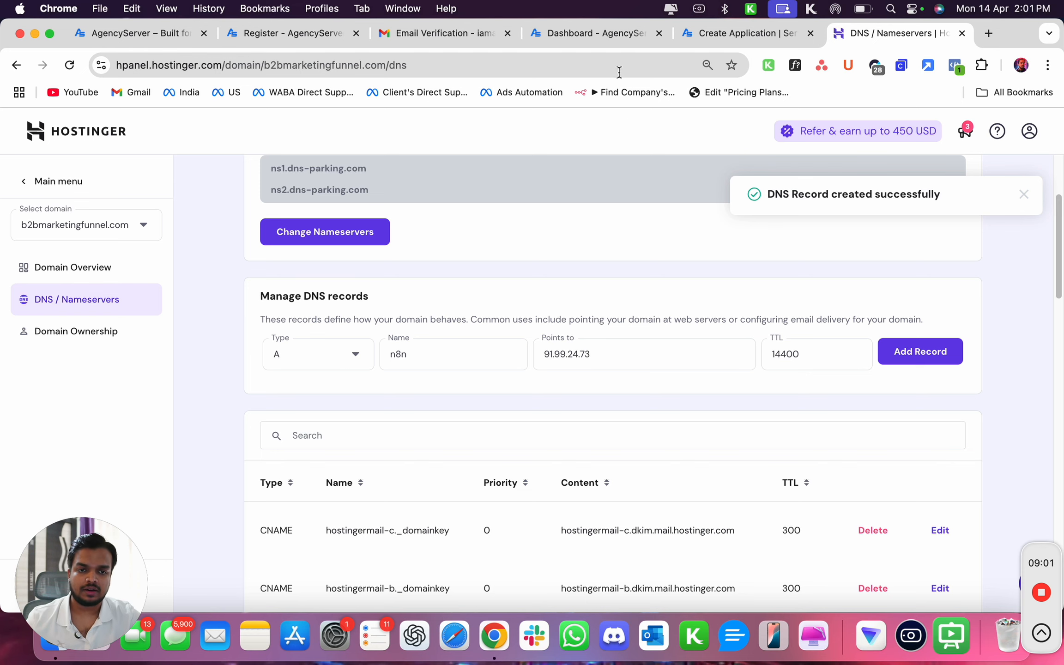
pyautogui.click(735, 34)
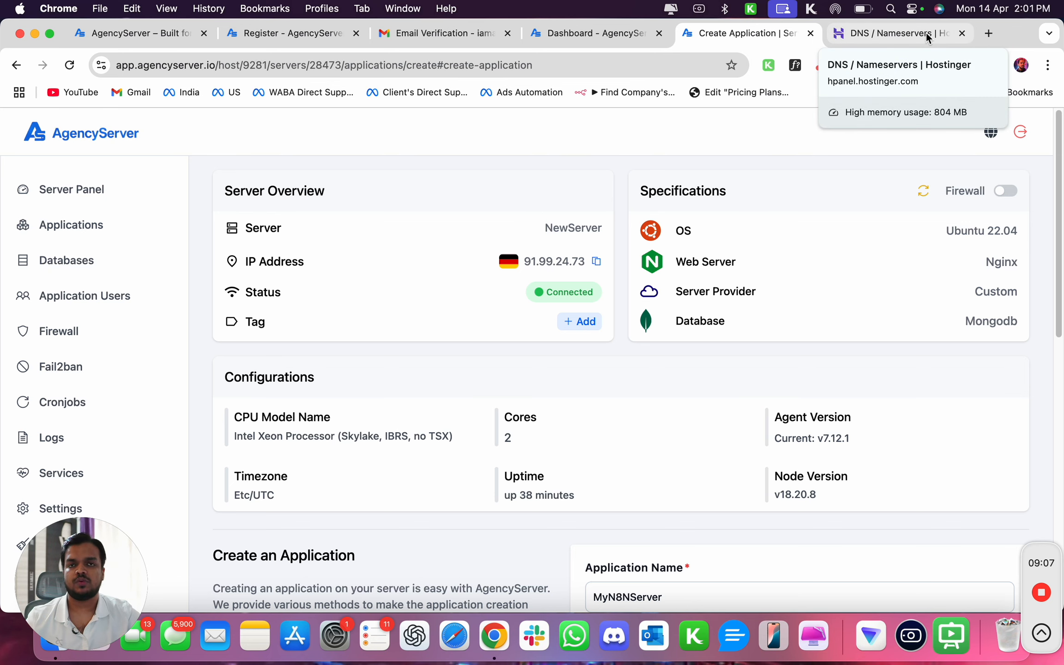
pyautogui.scroll(-6, 906, 356)
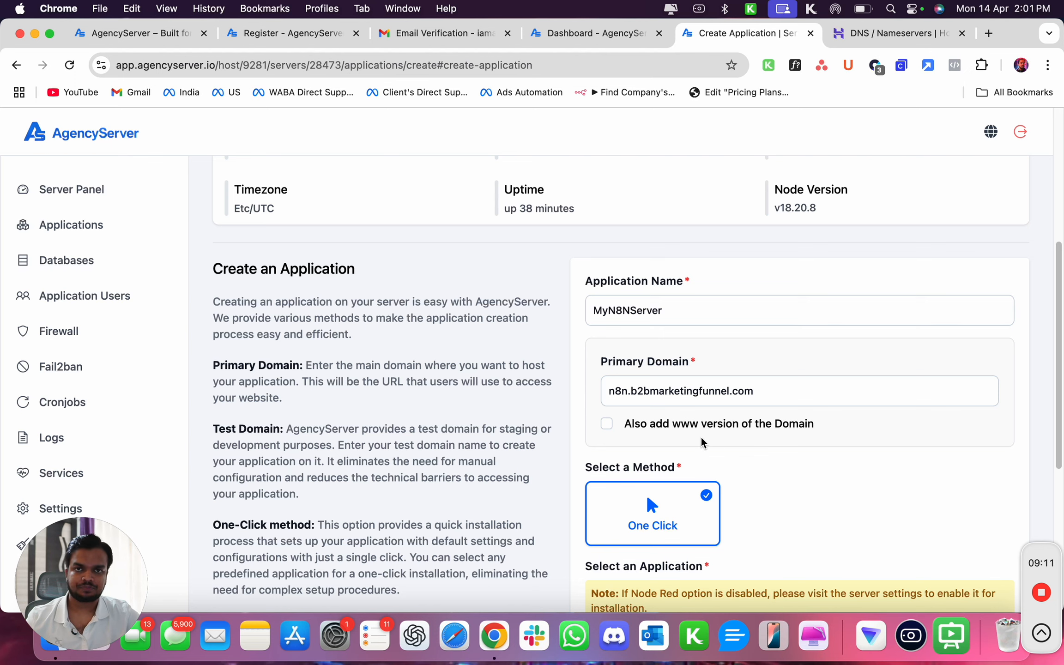
# Choose N8N as the one-click application and create the application.
pyautogui.scroll(-5, 702, 443)
pyautogui.click(950, 432)
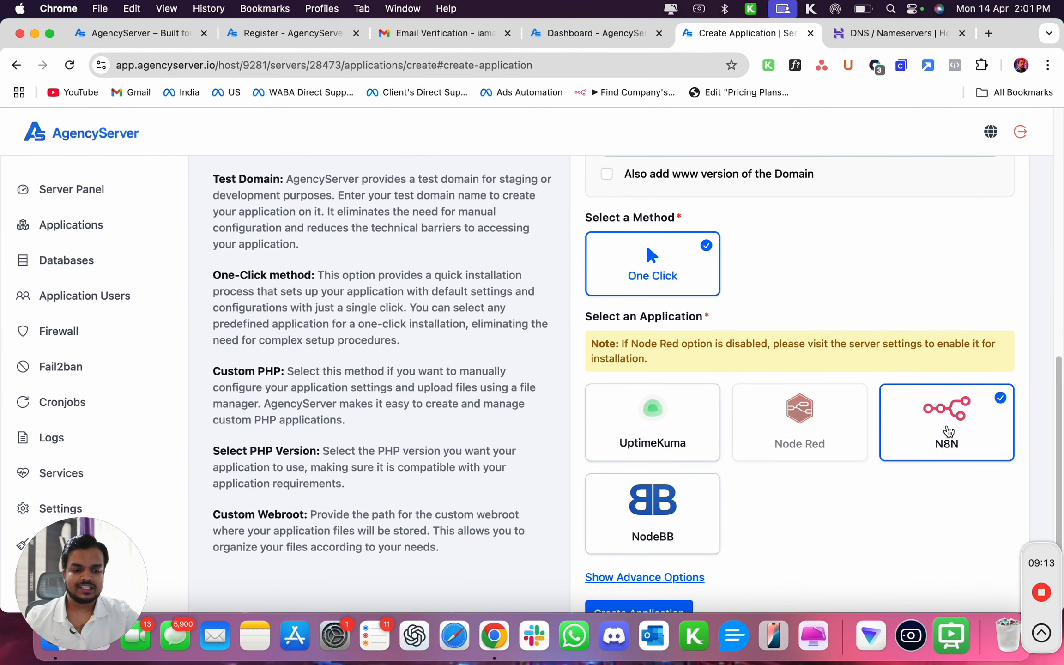
pyautogui.scroll(-2, 947, 431)
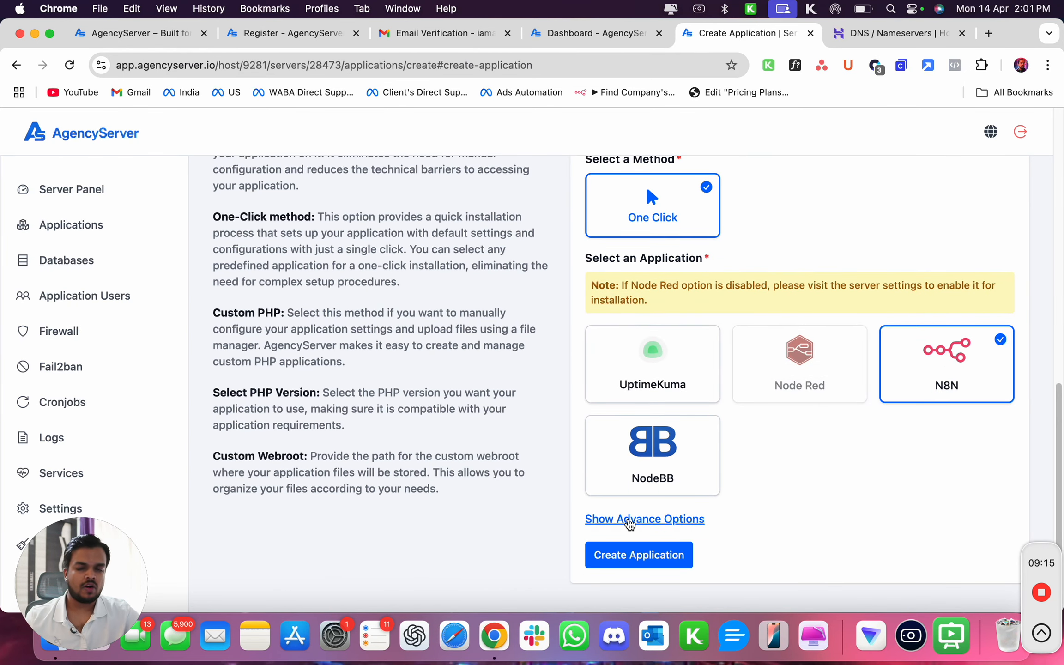
pyautogui.click(631, 561)
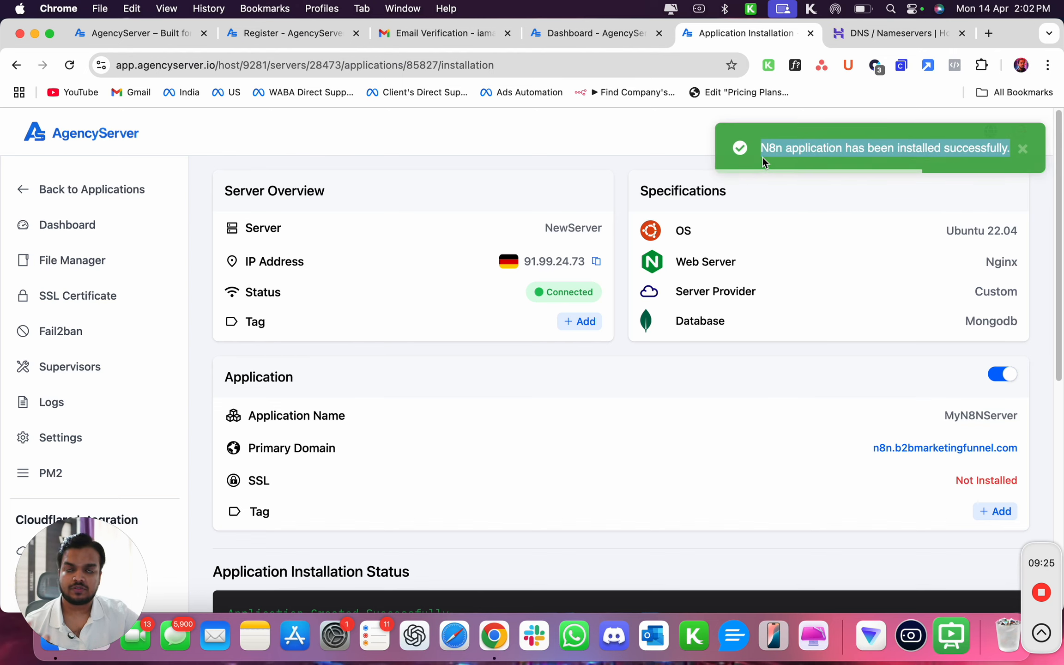
pyautogui.tripleClick(763, 158)
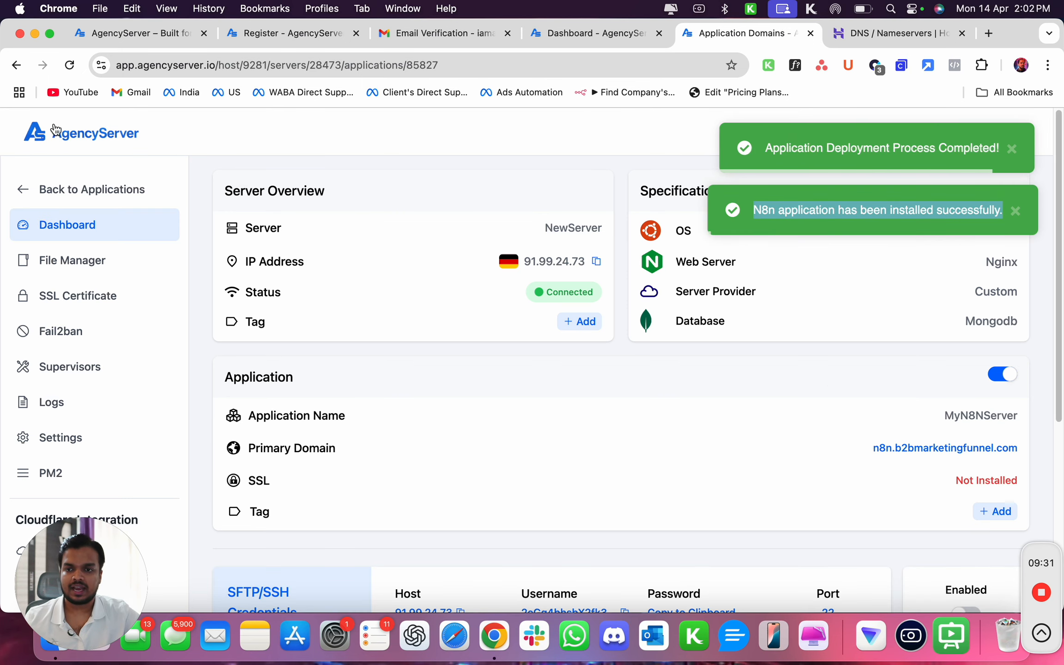
pyautogui.click(101, 65)
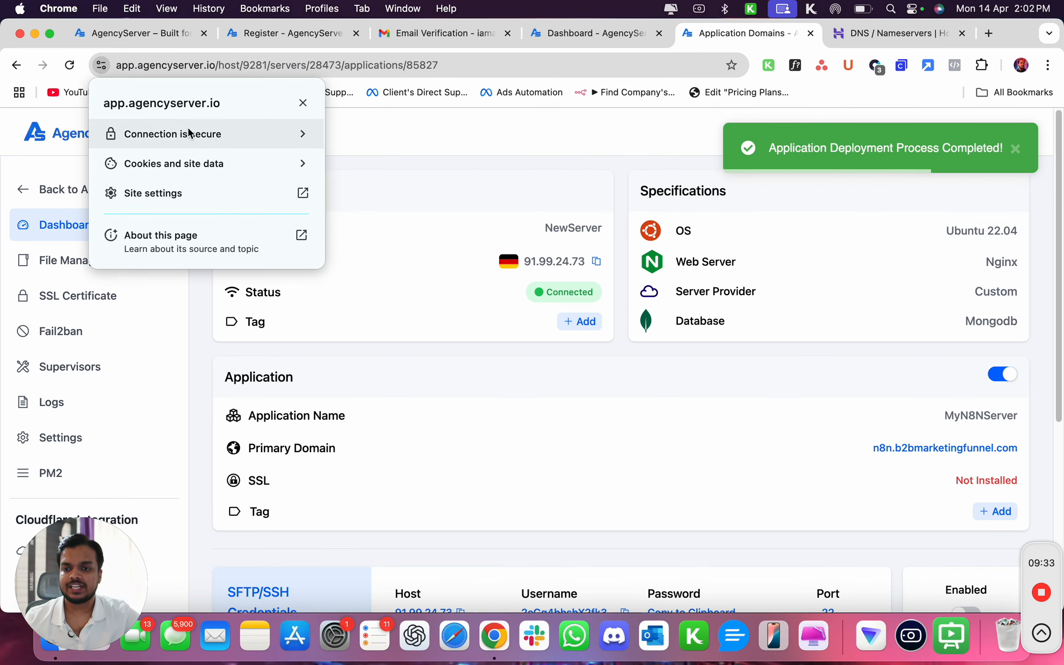
pyautogui.click(565, 173)
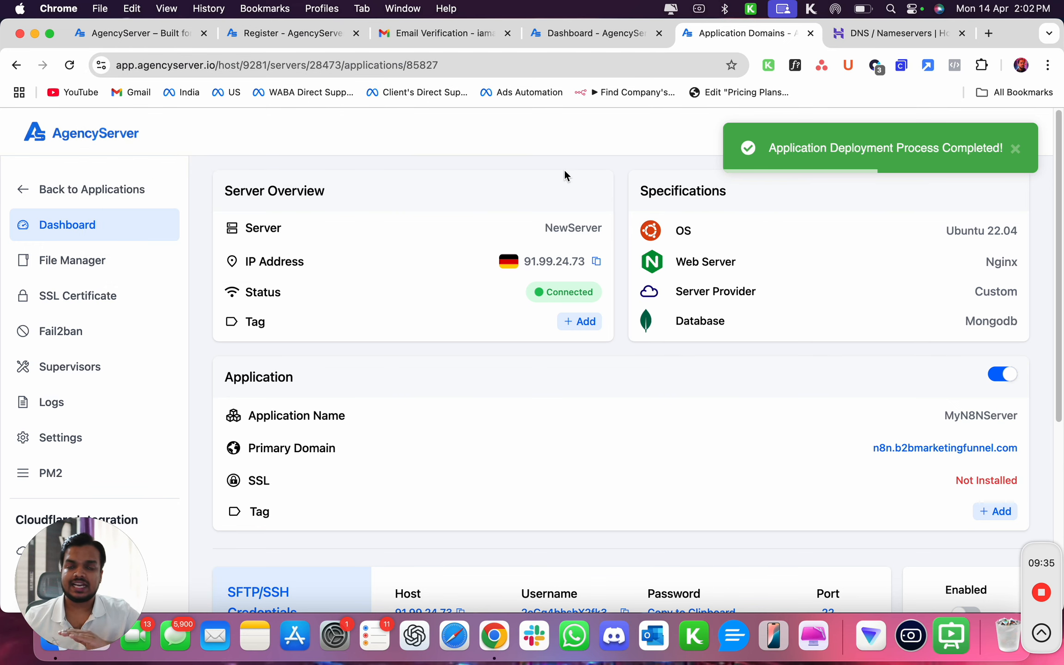
# Install an automatic SSL certificate for n8n.b2bmarketingfunnel.com and enable Force HTTP to HTTPS.
pyautogui.scroll(-1, 549, 450)
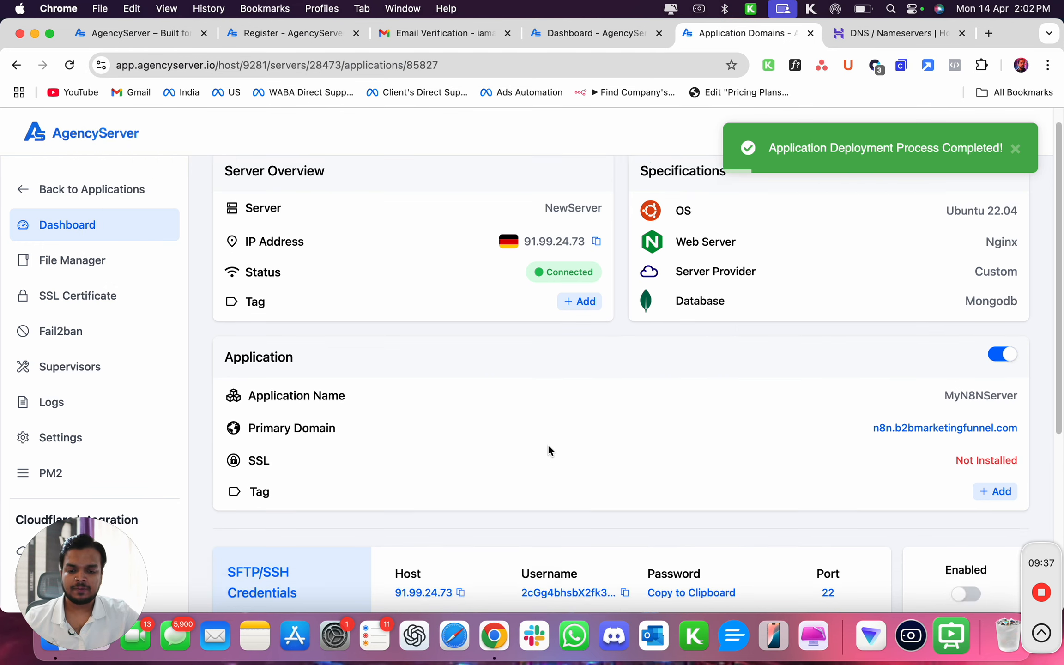
pyautogui.scroll(-6, 548, 444)
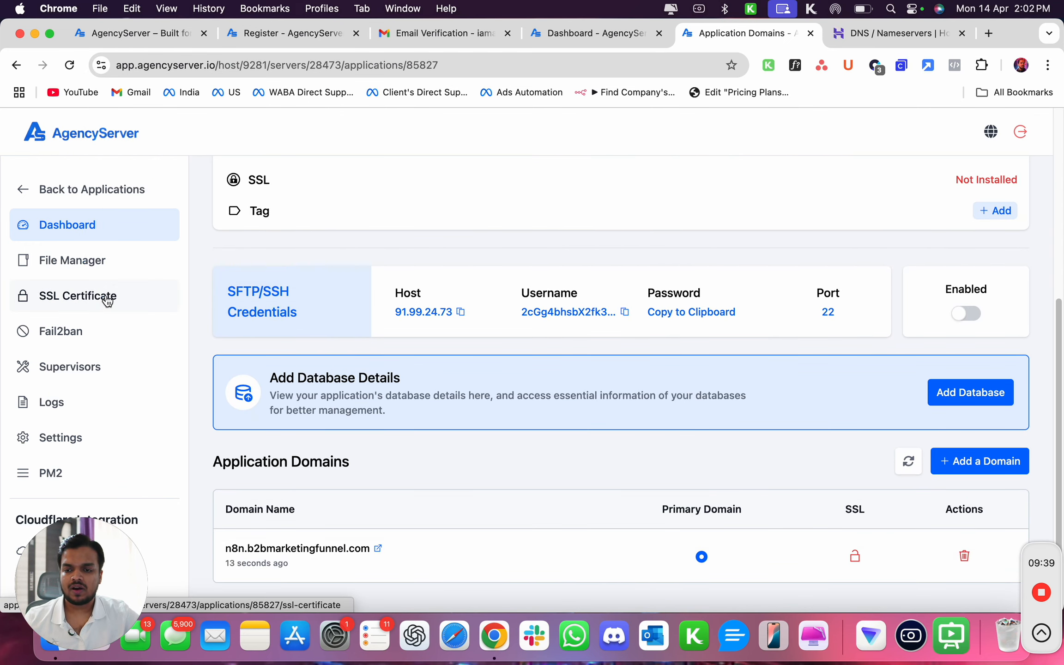
pyautogui.click(106, 299)
pyautogui.scroll(-1, 327, 554)
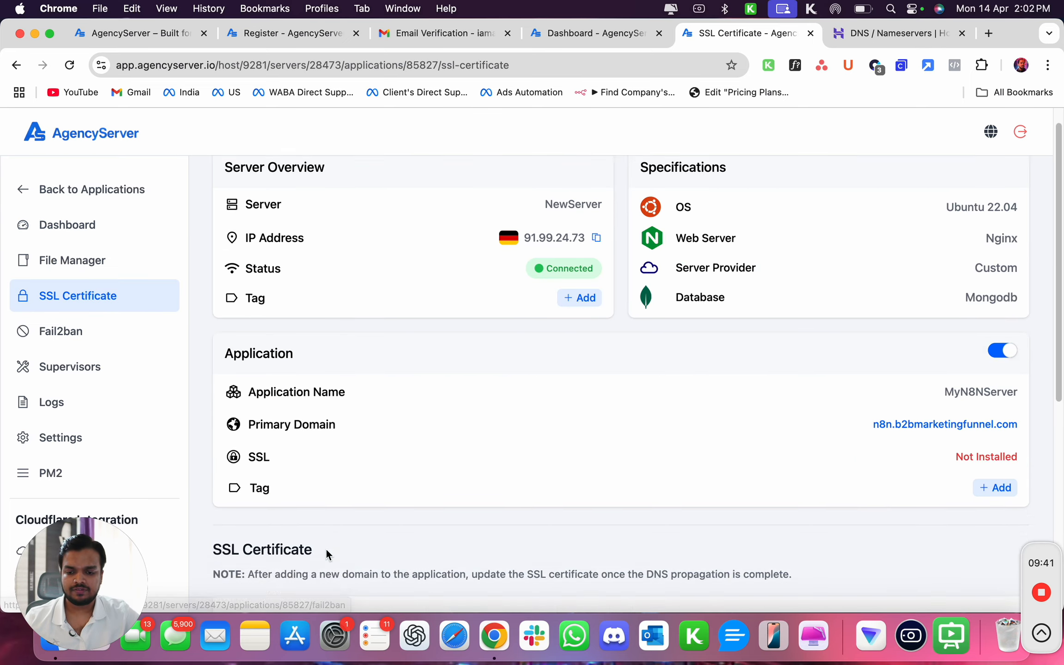
pyautogui.scroll(-7, 326, 548)
pyautogui.click(492, 594)
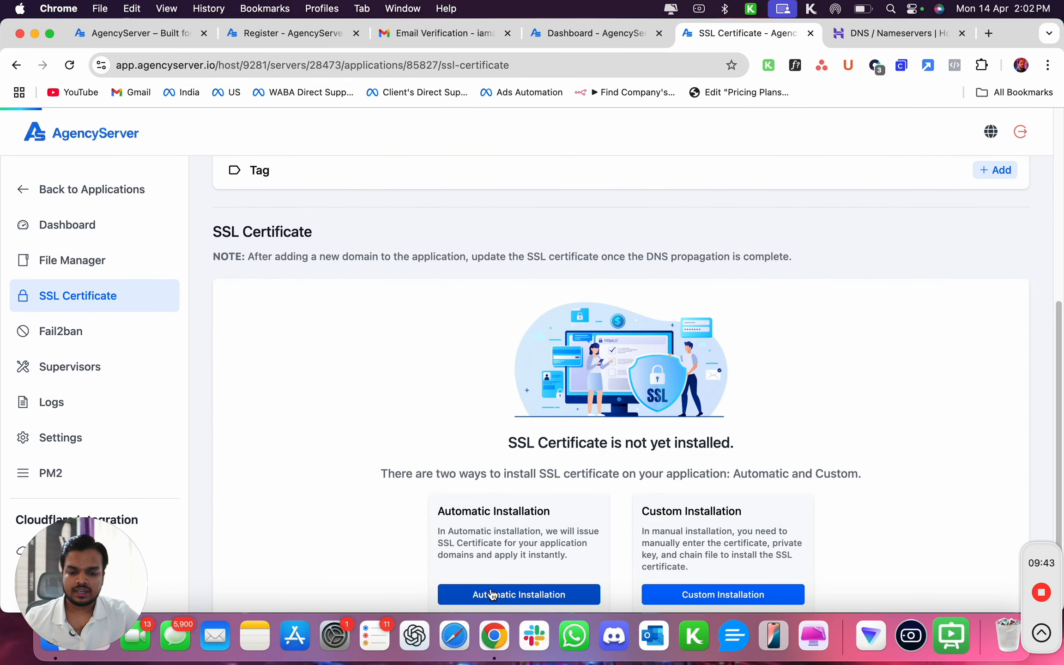
pyautogui.scroll(-5, 510, 462)
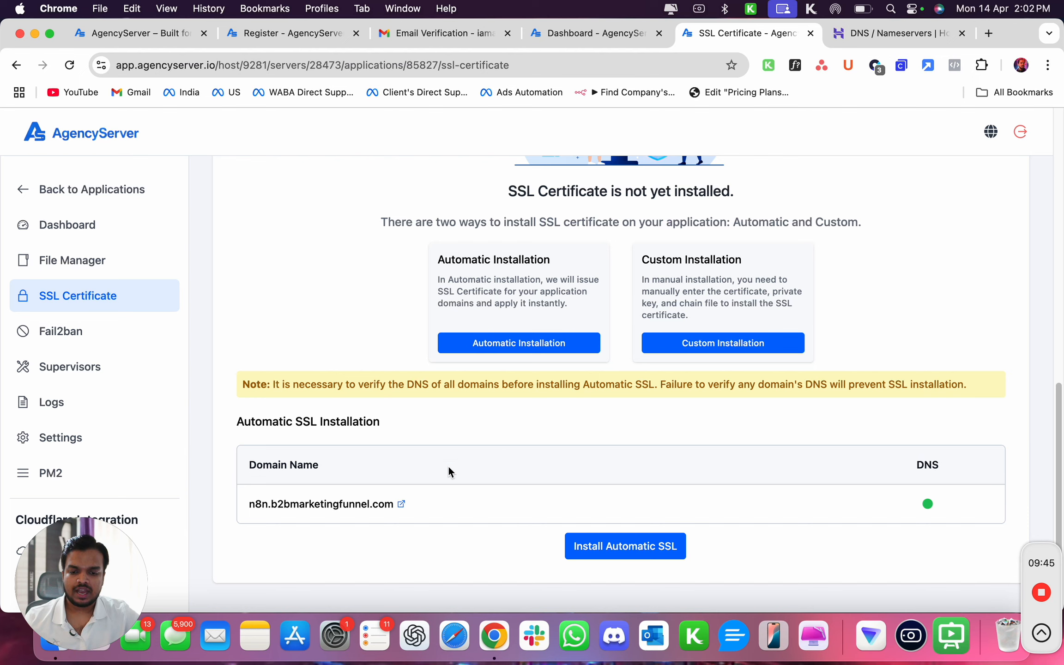
pyautogui.moveTo(250, 504); pyautogui.dragTo(387, 499)
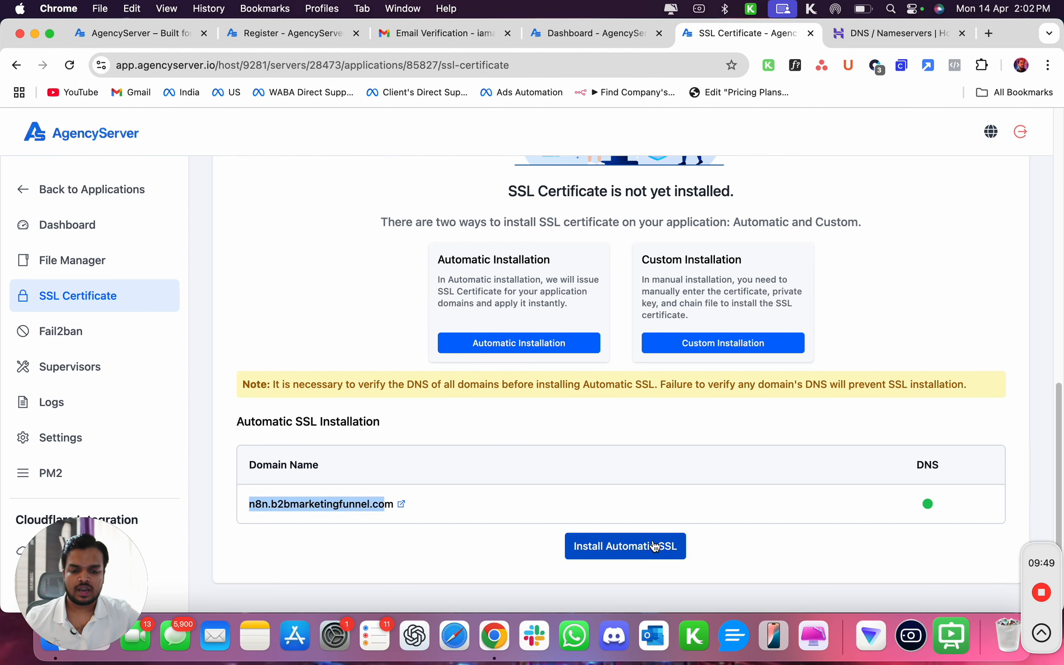
pyautogui.click(641, 548)
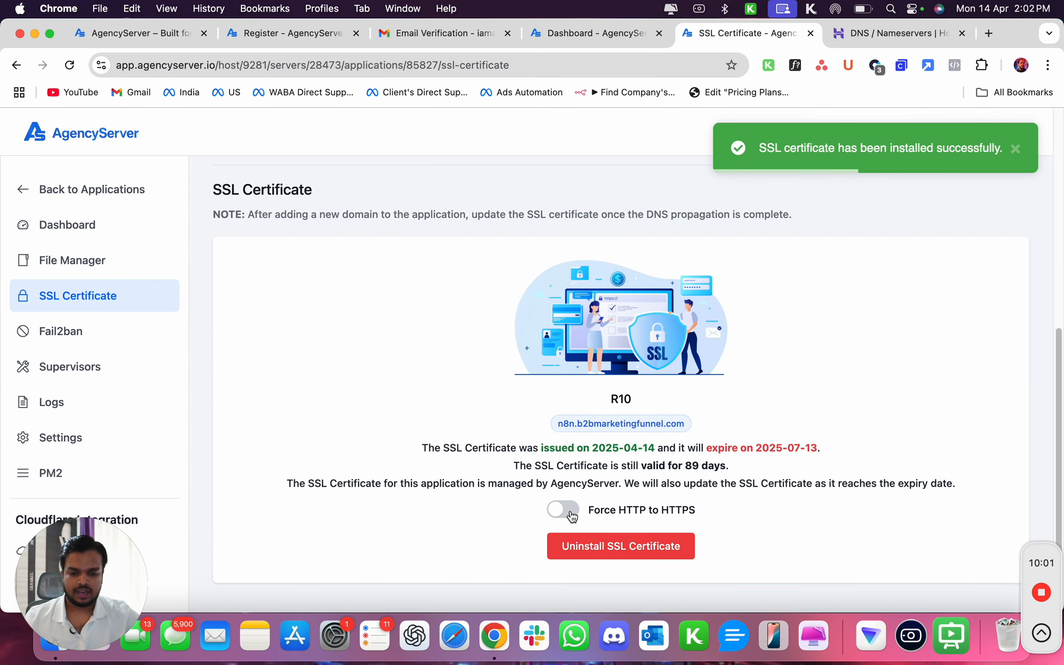
pyautogui.click(572, 514)
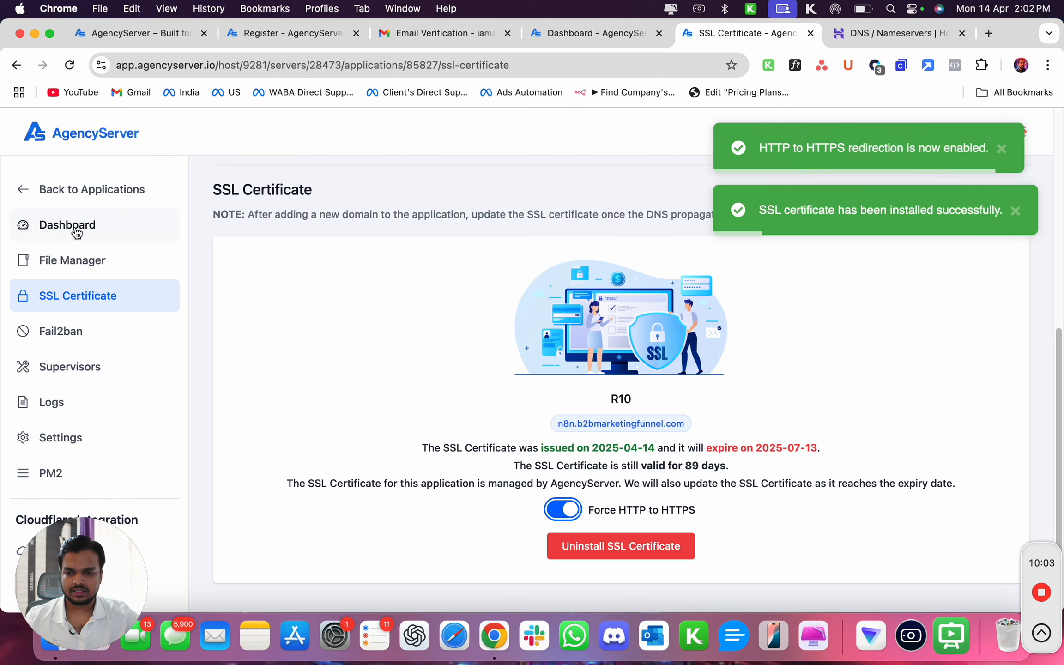
# Open the deployed n8n application through its primary domain from the application dashboard.
pyautogui.click(77, 229)
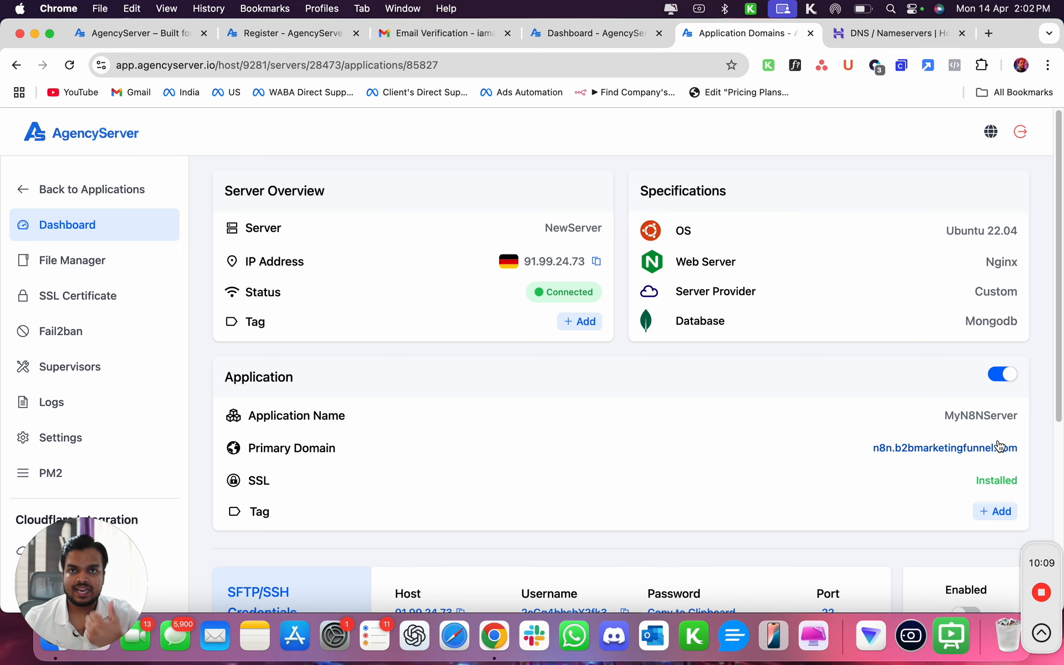
pyautogui.click(917, 450)
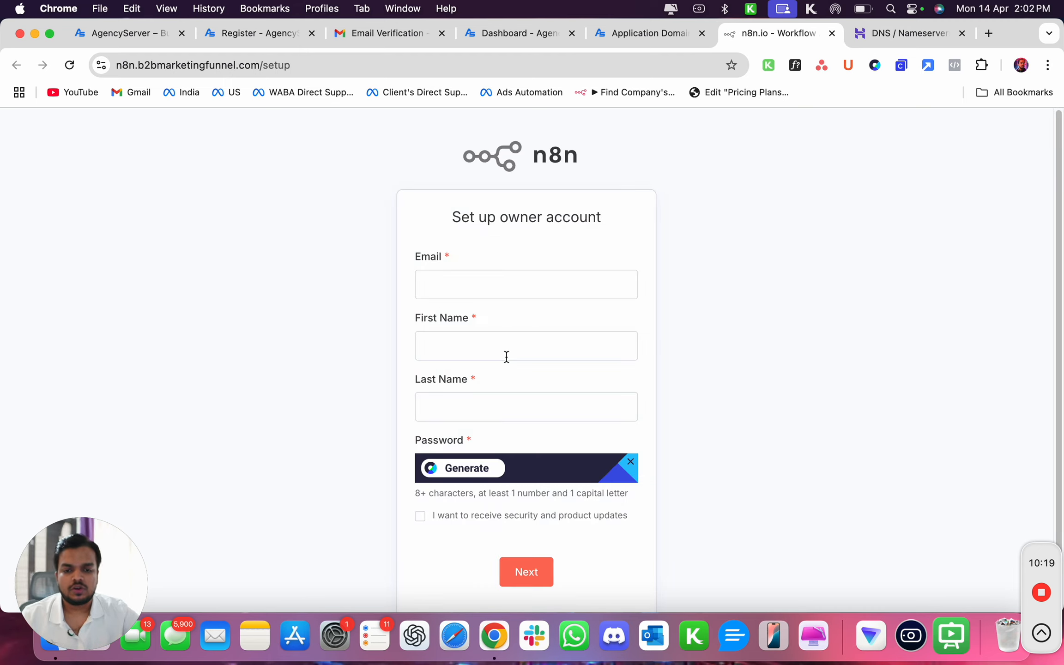
pyautogui.scroll(-1, 507, 356)
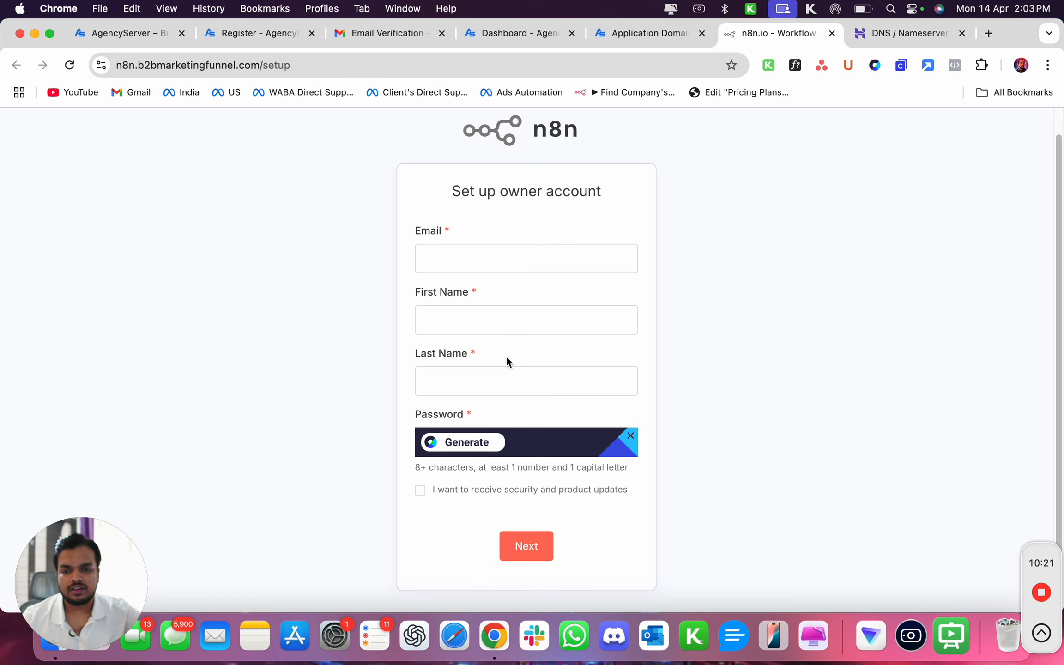
# Fill in the n8n owner account with a saved e-mail address and name, generate a password, and continue.
pyautogui.click(510, 264)
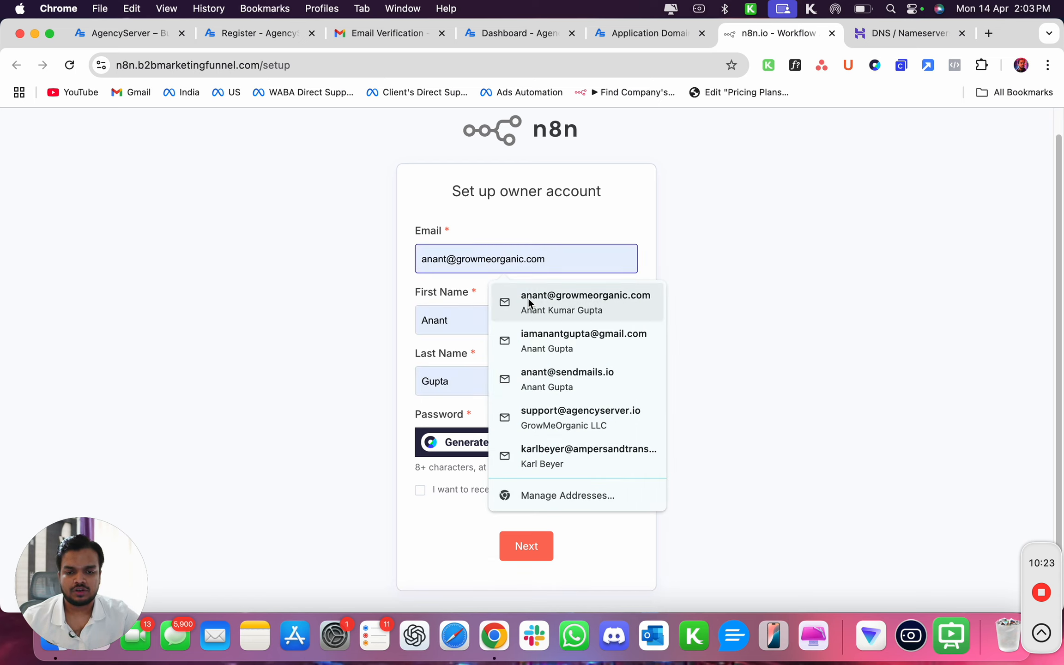
pyautogui.click(529, 337)
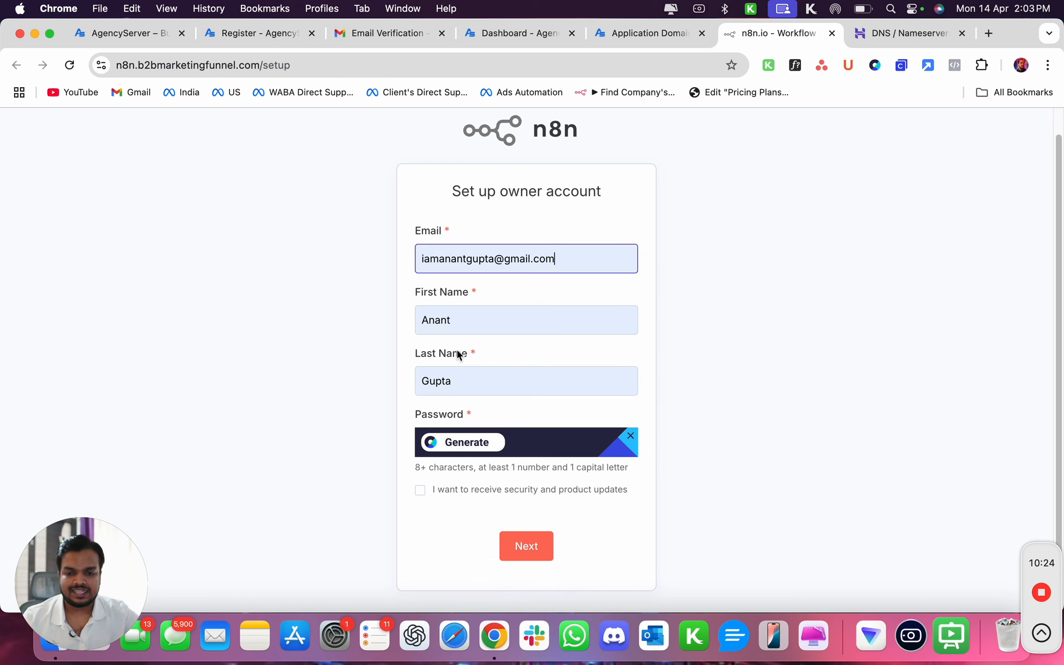
pyautogui.click(427, 441)
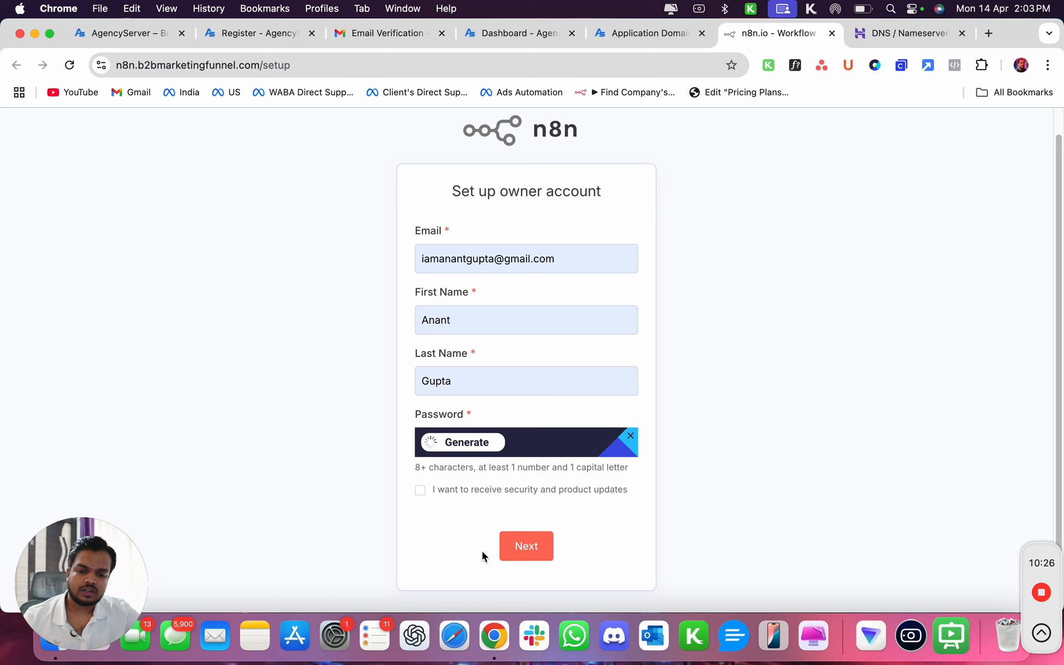
pyautogui.click(526, 547)
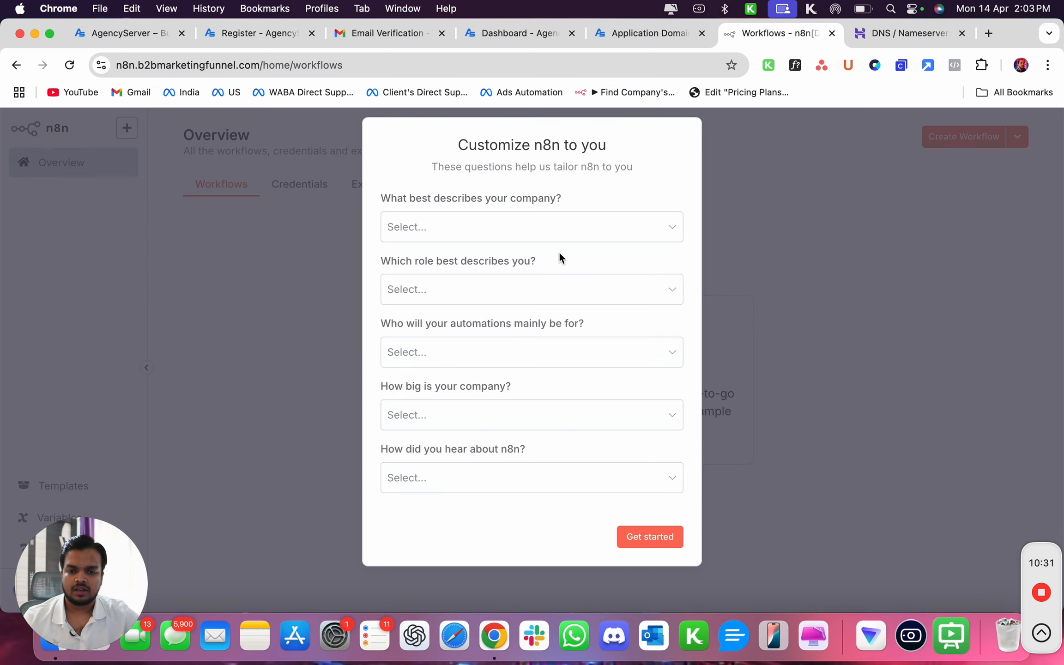
# Answer the customization survey with Software as a service, Business Owner, Myself, Less than 20 people, and Google, then get started.
pyautogui.click(567, 238)
pyautogui.click(531, 275)
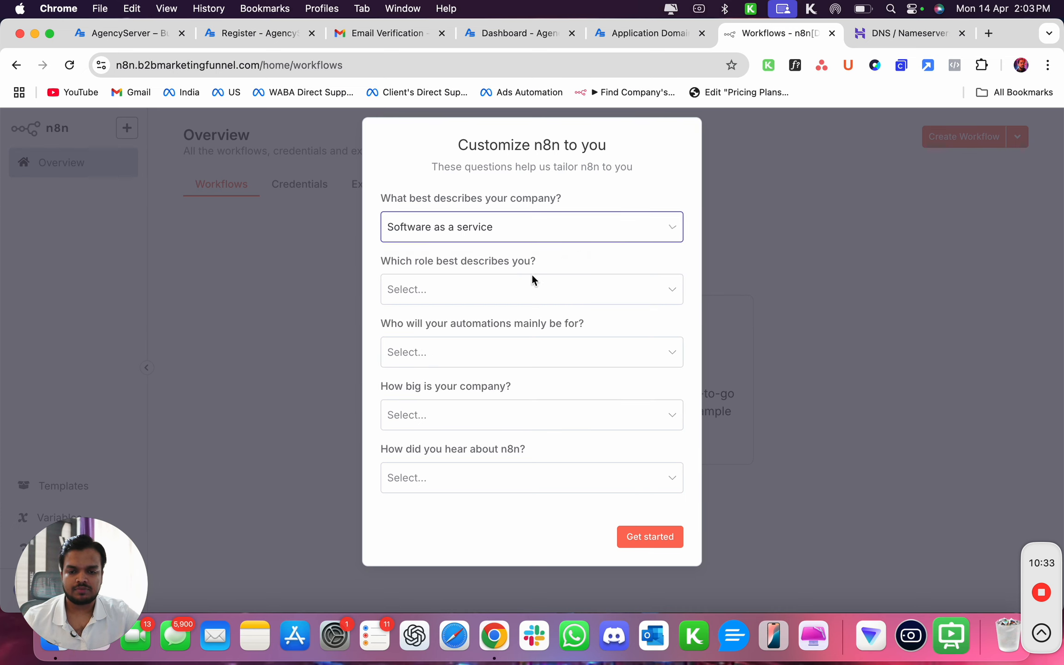
pyautogui.click(531, 282)
pyautogui.click(501, 330)
pyautogui.click(482, 355)
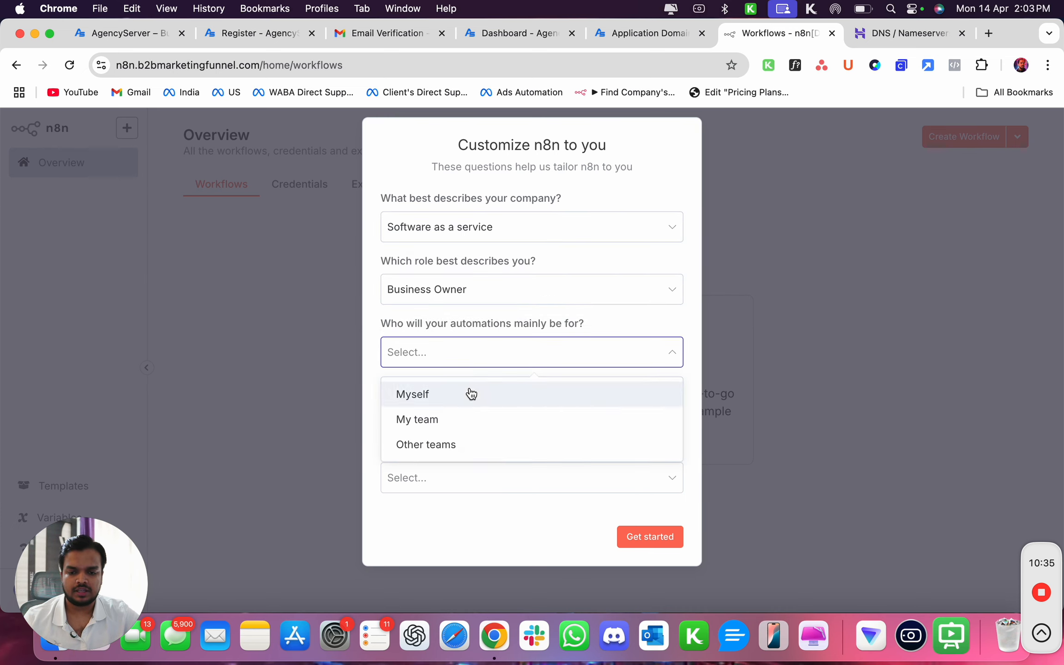
pyautogui.click(471, 394)
pyautogui.click(452, 414)
pyautogui.click(439, 458)
pyautogui.click(430, 481)
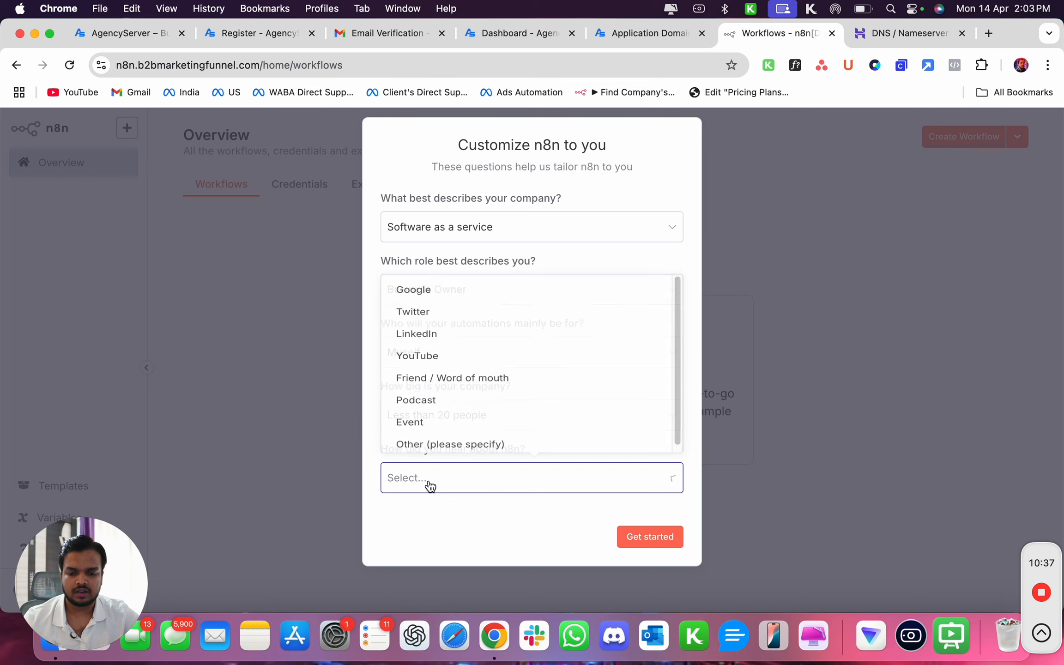
pyautogui.click(485, 267)
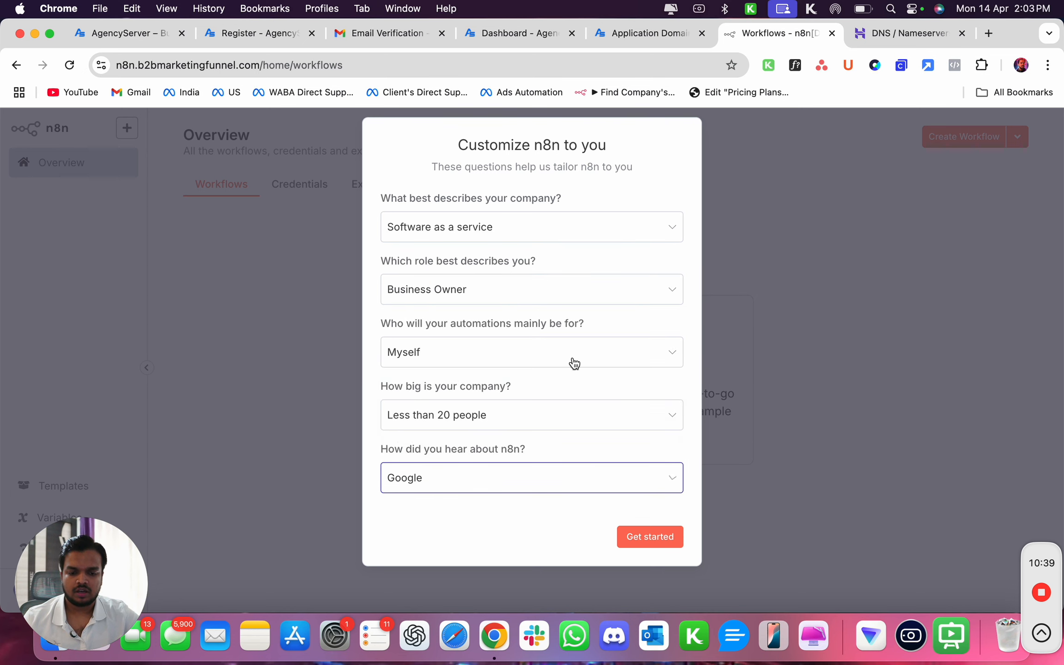
pyautogui.click(639, 536)
# Start a new n8n workflow from scratch.
pyautogui.click(375, 543)
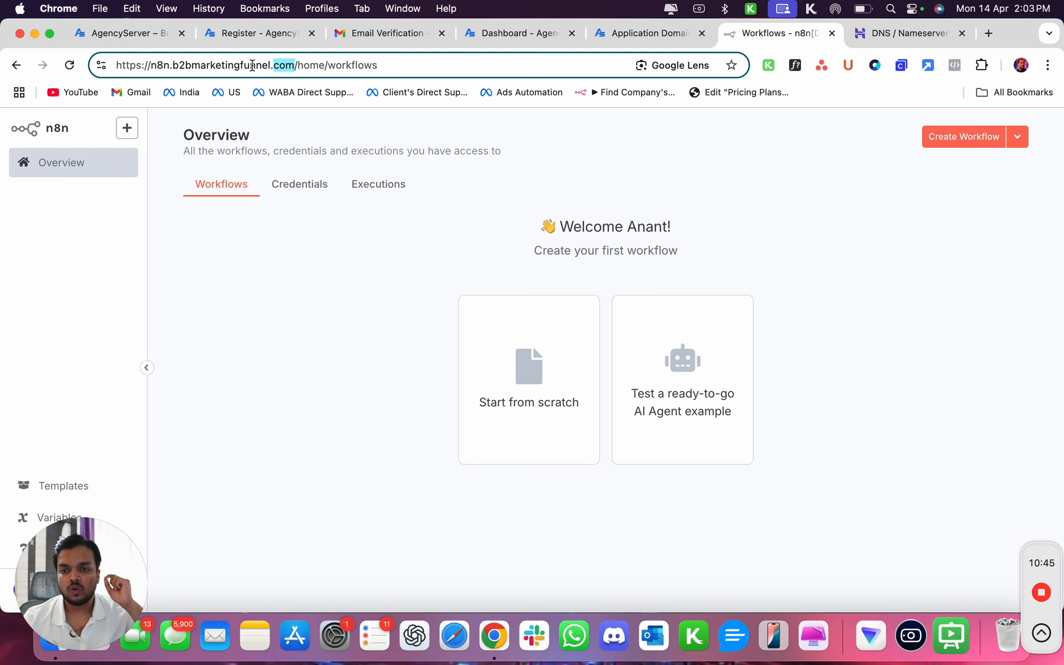
pyautogui.moveTo(253, 65); pyautogui.dragTo(117, 66)
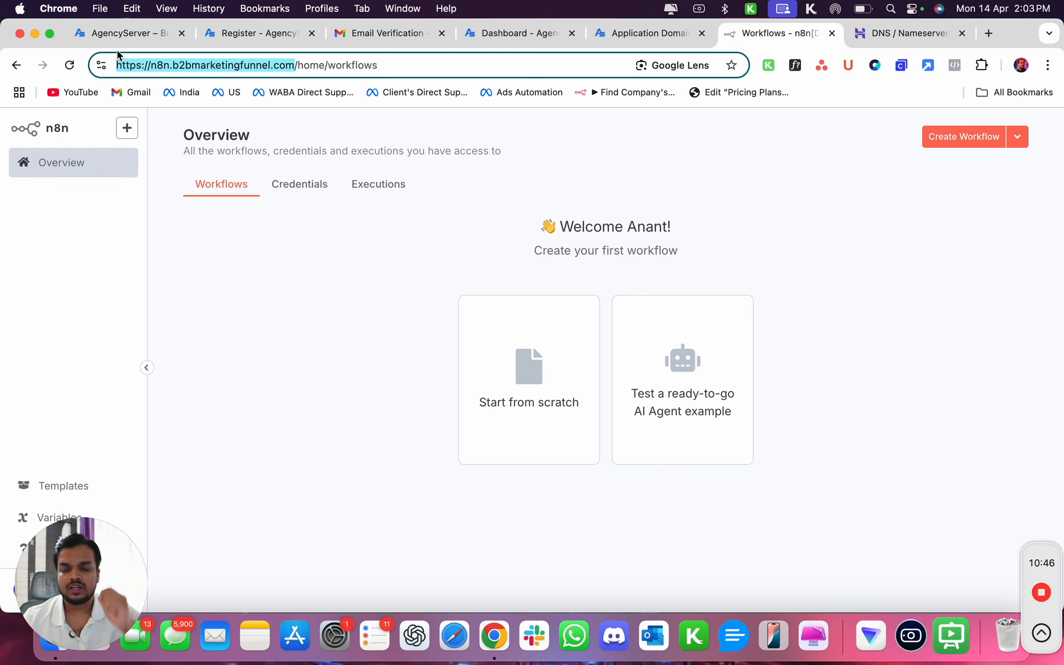
pyautogui.click(531, 372)
pyautogui.click(531, 372)
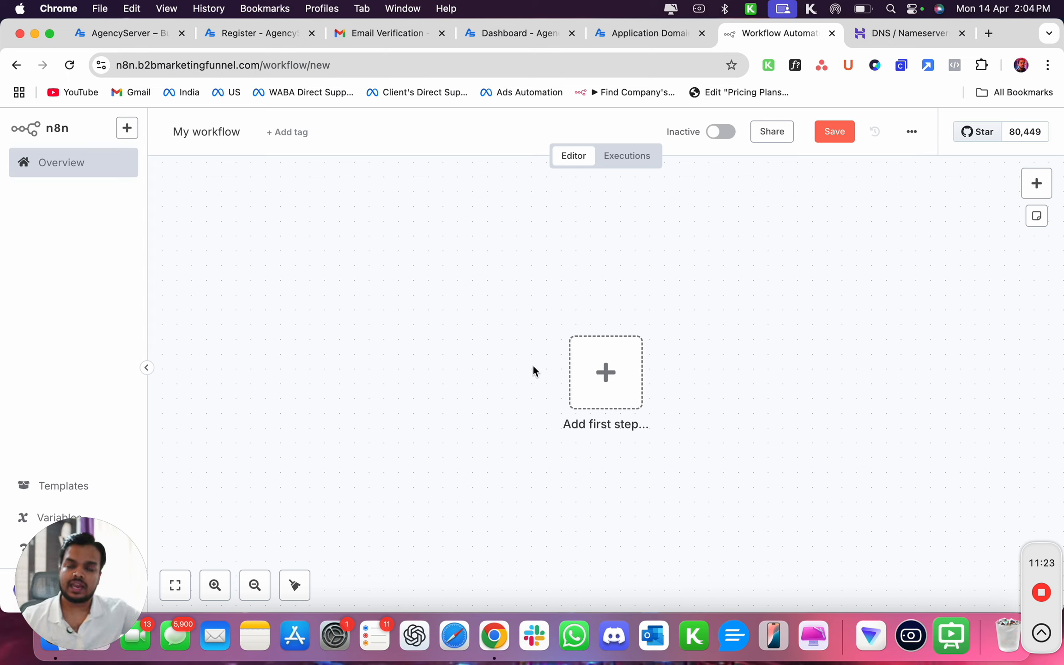
# Return to the server's applications list in AgencyServer and open the create-application form.
pyautogui.click(603, 32)
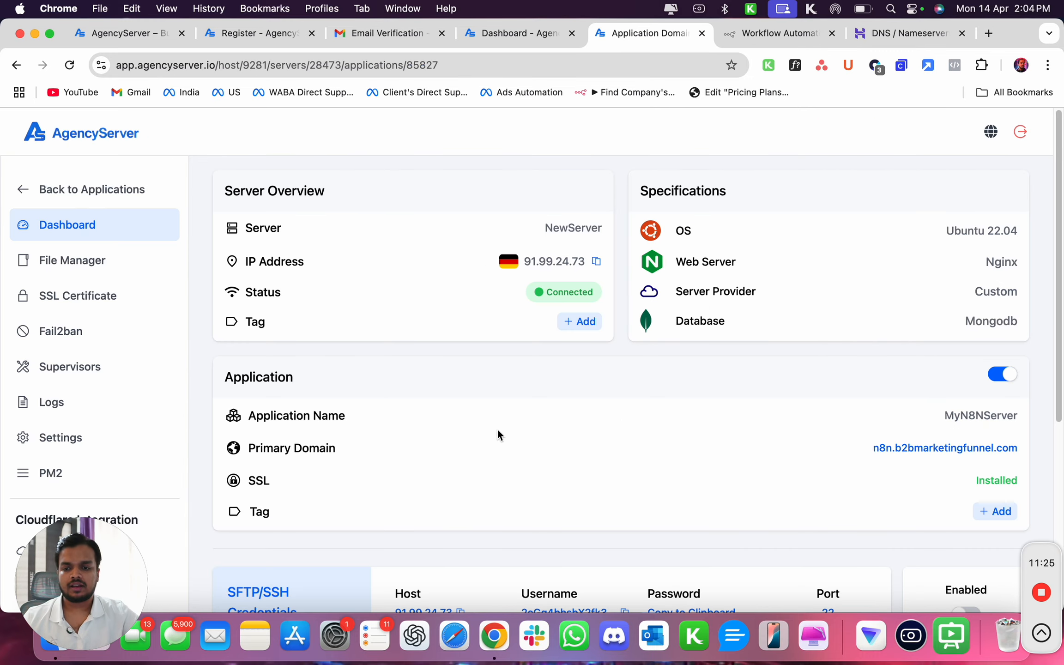
pyautogui.click(105, 199)
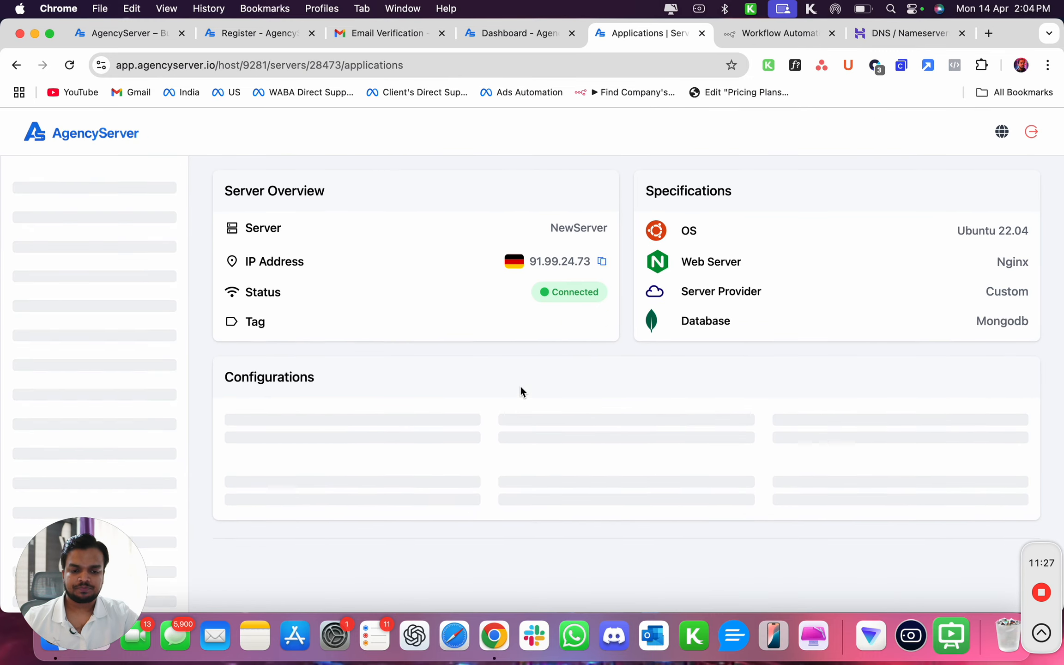
pyautogui.scroll(-6, 520, 390)
pyautogui.click(927, 375)
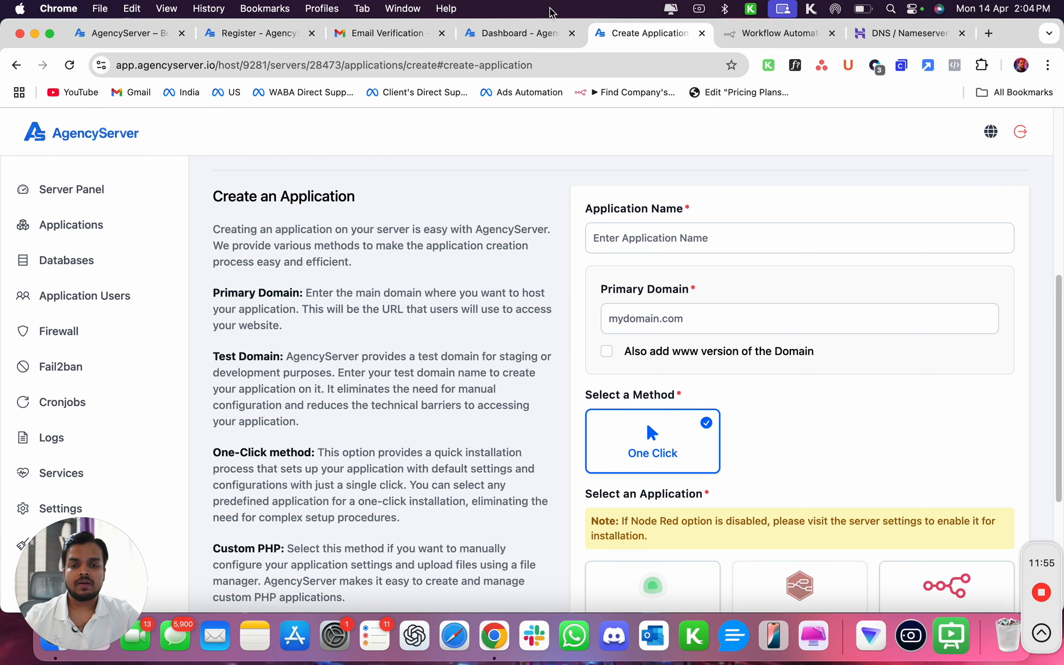
# Review the wallet's current month usage and hours for the server under billing.
pyautogui.click(505, 33)
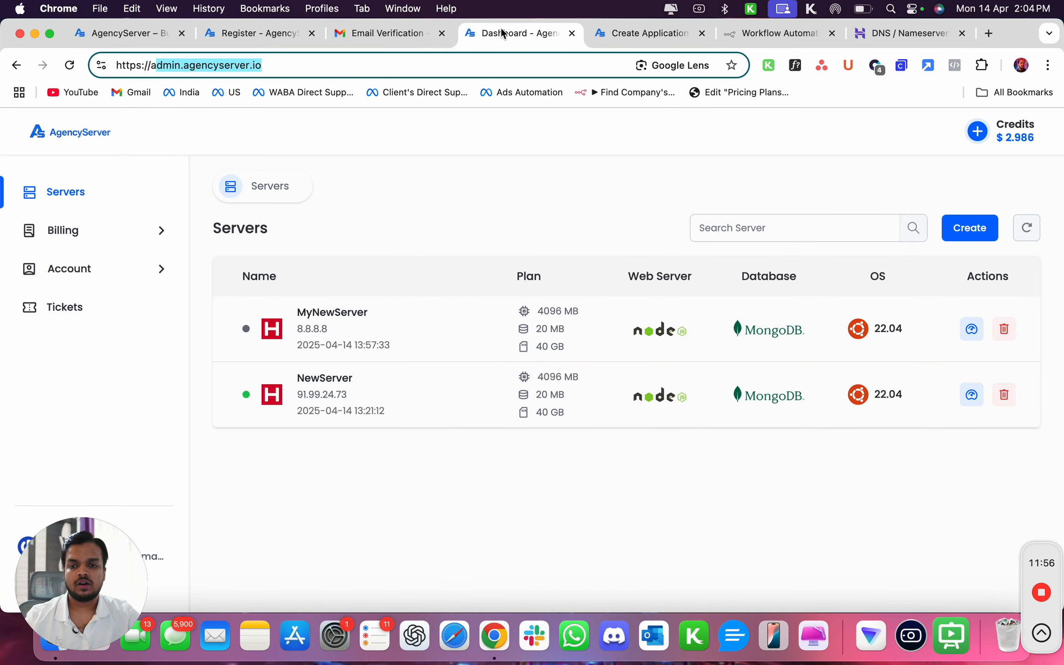
pyautogui.click(73, 237)
pyautogui.click(82, 268)
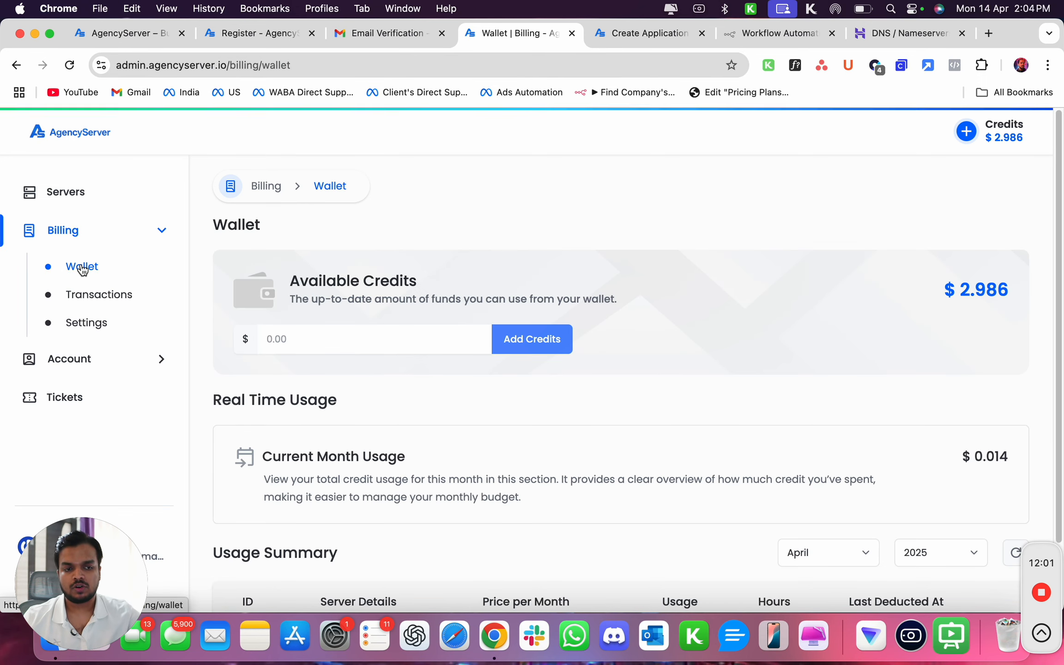
pyautogui.scroll(-3, 762, 392)
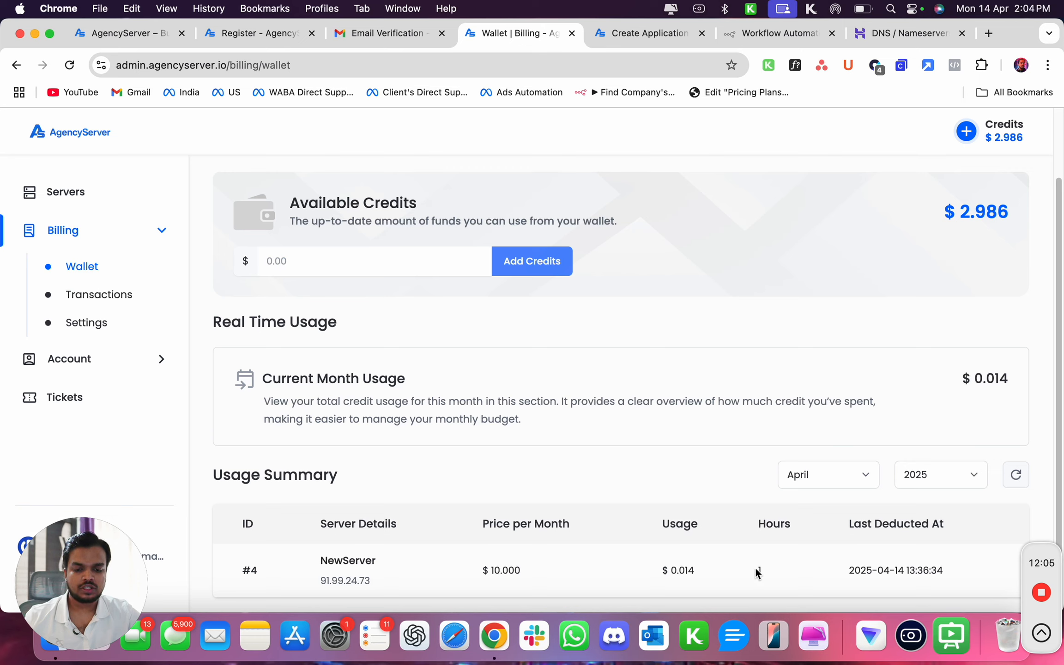
pyautogui.moveTo(756, 570); pyautogui.dragTo(772, 571)
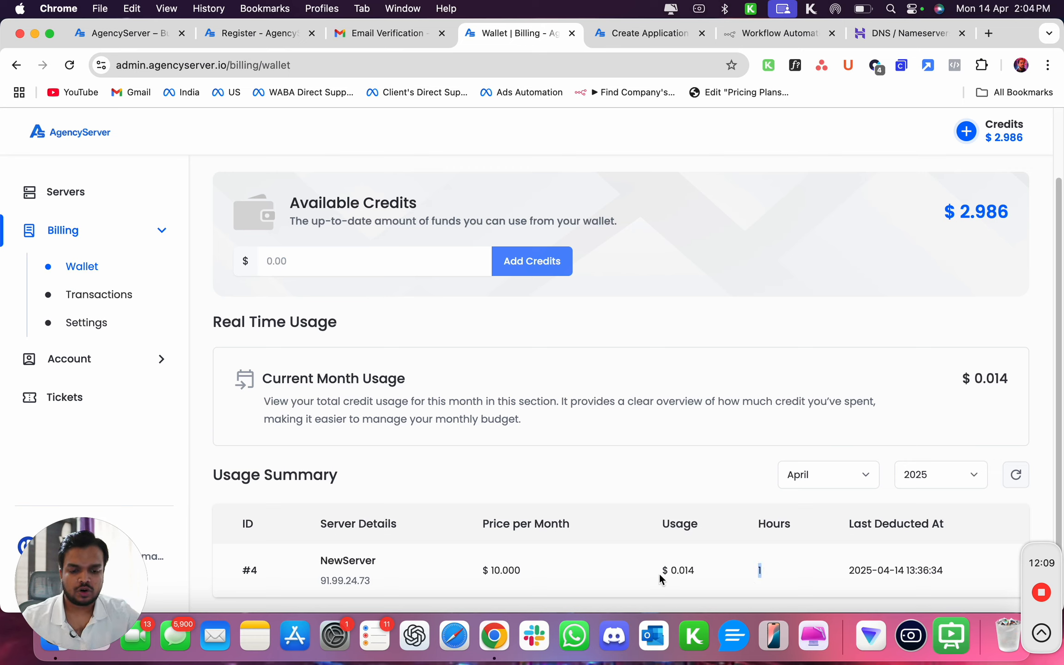
pyautogui.moveTo(661, 575); pyautogui.dragTo(705, 572)
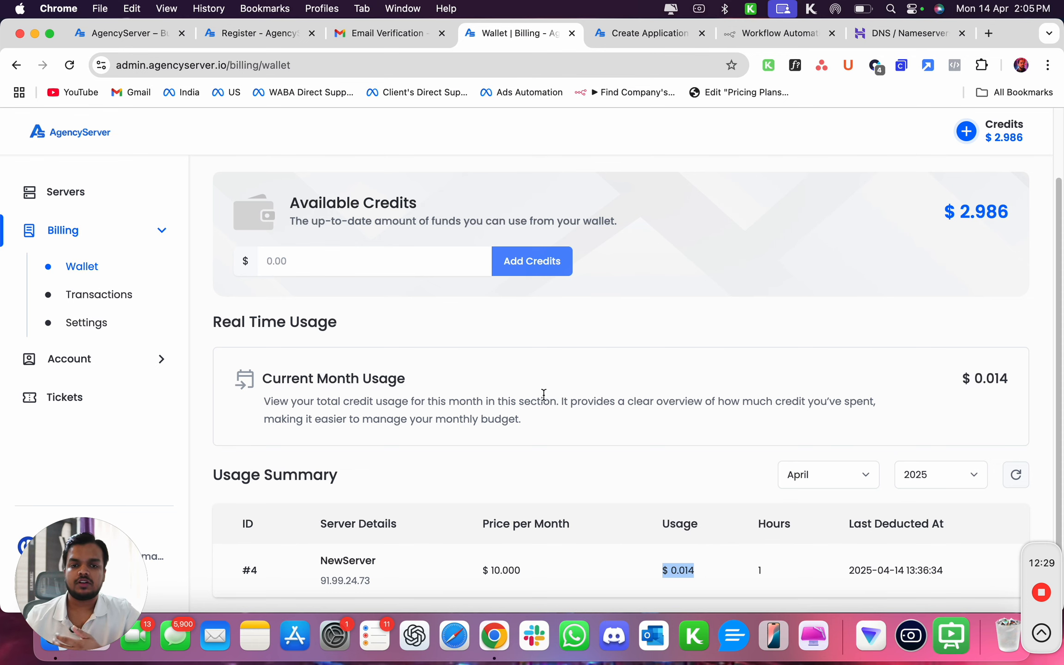
# Open the server panel to review the server's load, memory and disk usage.
pyautogui.click(661, 33)
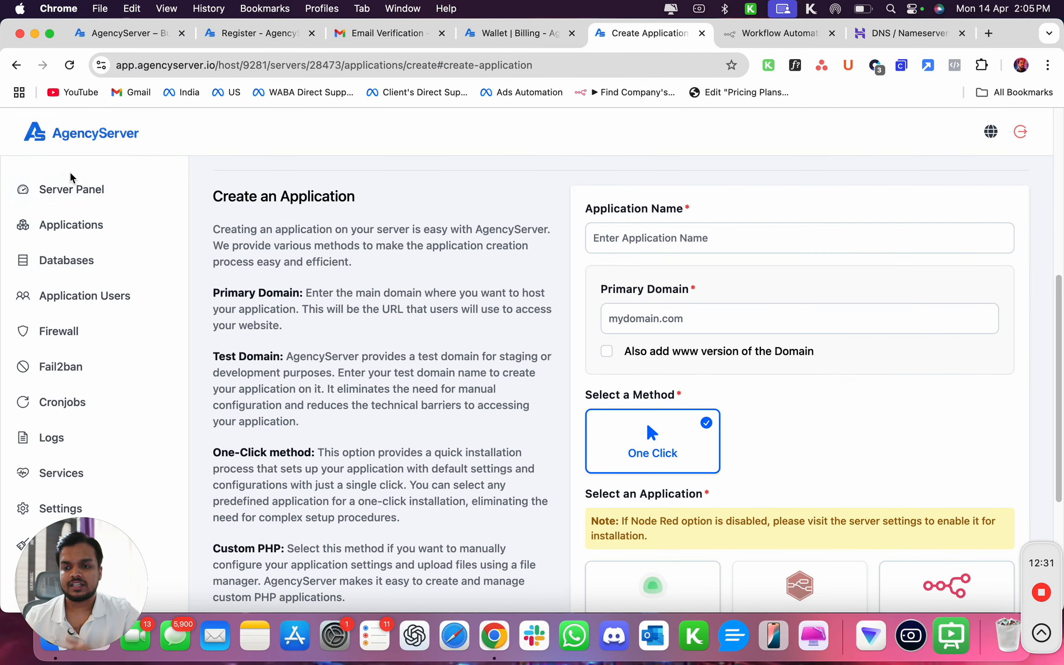
pyautogui.click(74, 187)
pyautogui.scroll(-2, 515, 578)
pyautogui.scroll(-5, 513, 571)
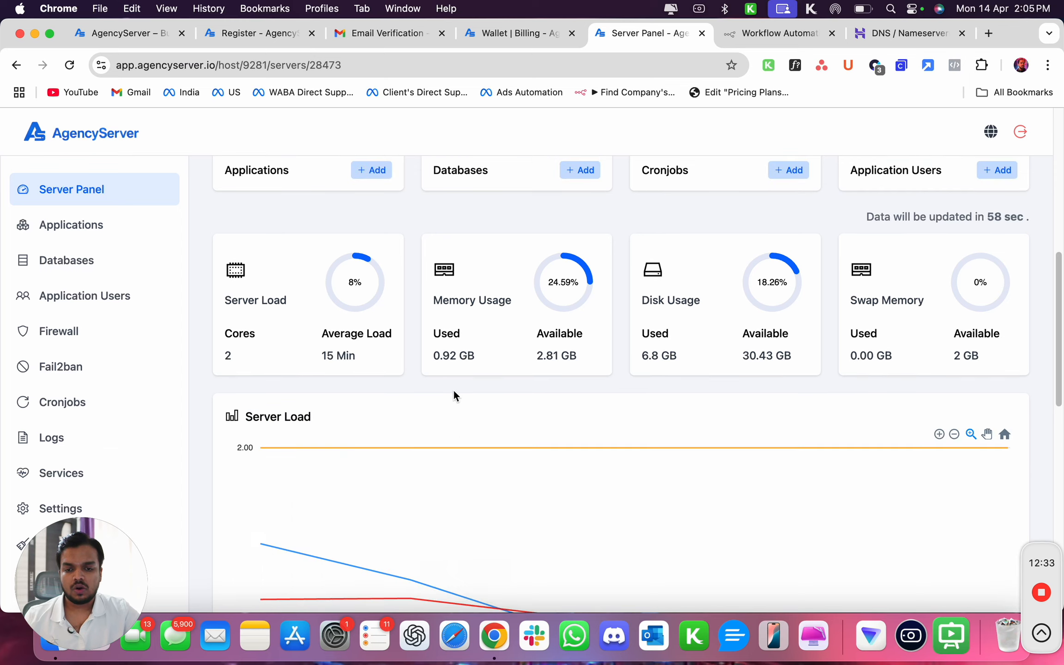
# Go to the servers list and open the support tickets page.
pyautogui.click(496, 34)
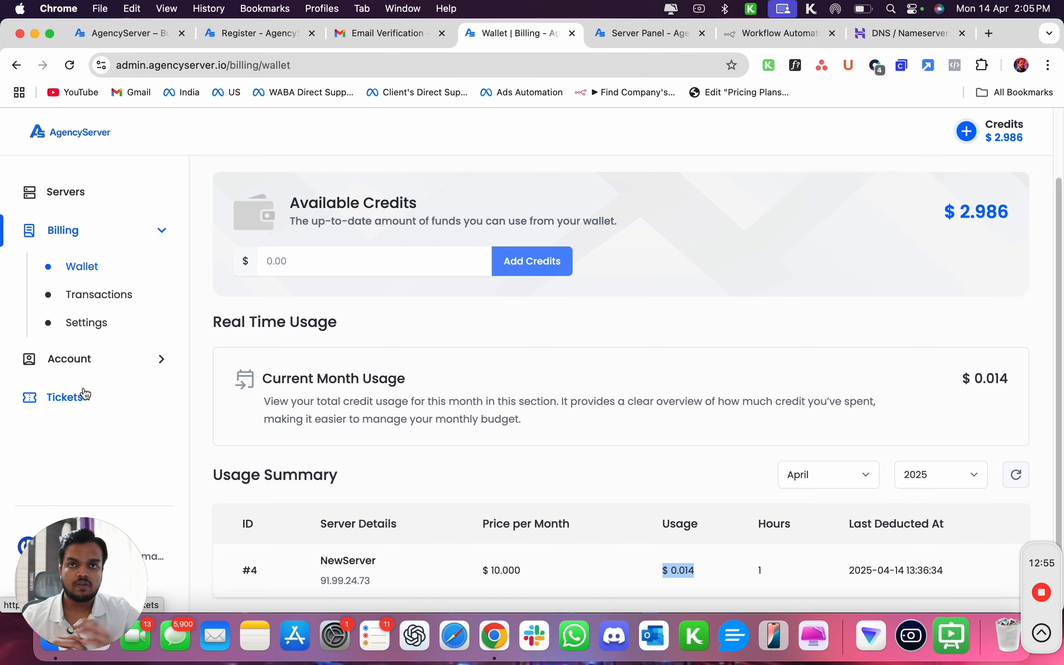
pyautogui.click(68, 199)
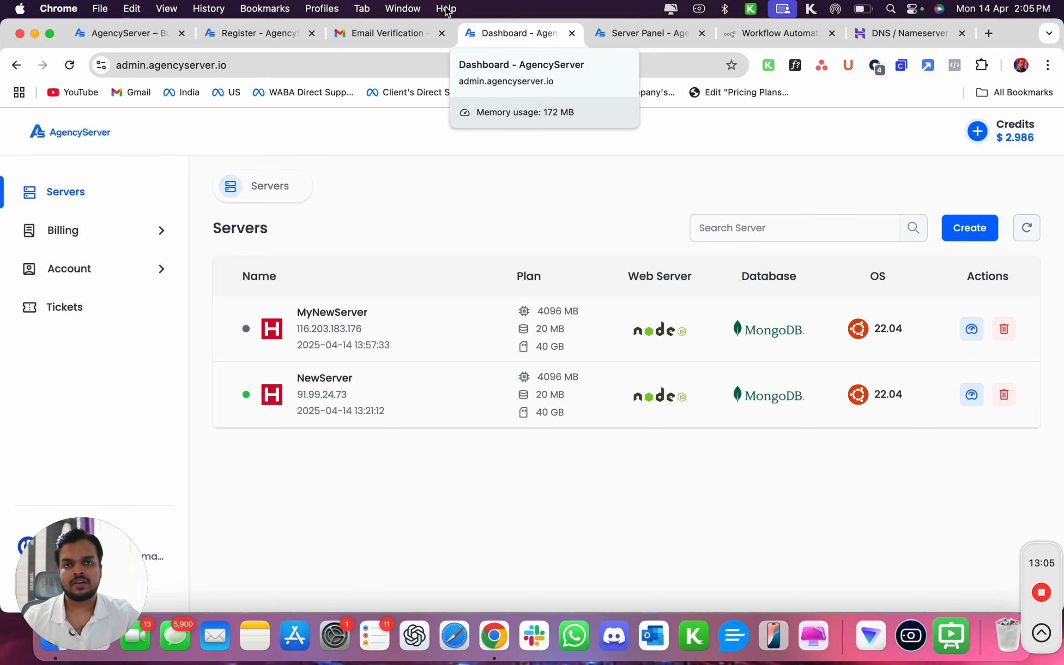
pyautogui.click(84, 326)
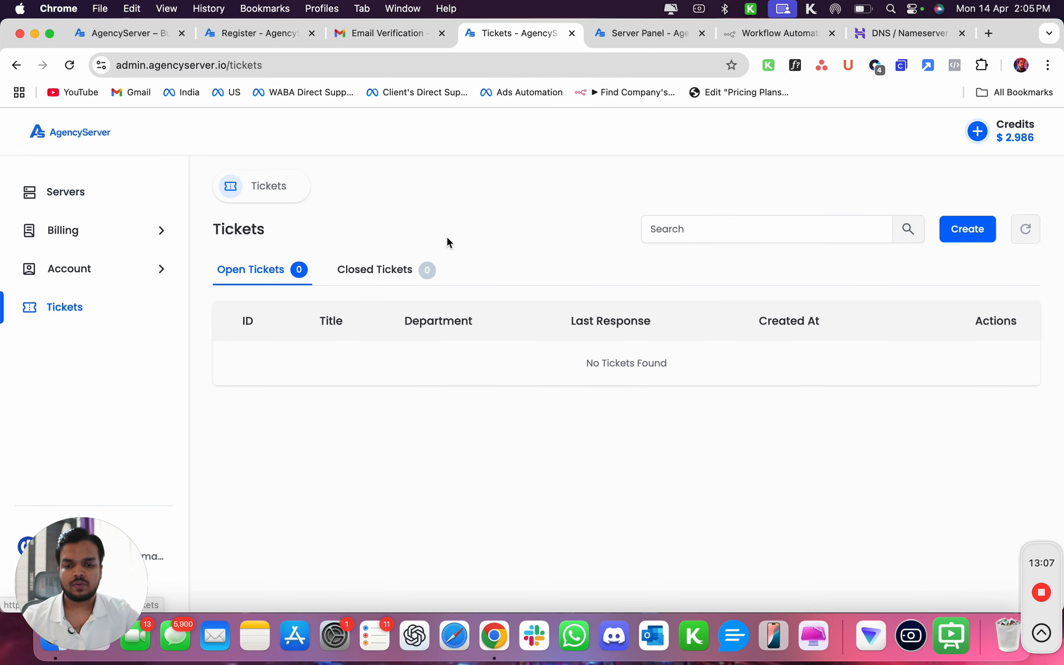